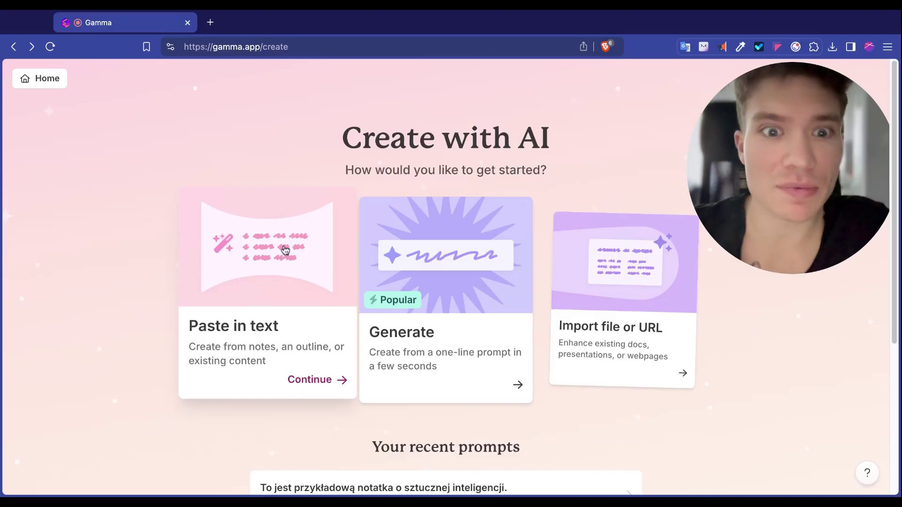
Start a default Presentation from pasted text: the Polish notes headed "Góry i rzeki", "Zwierzęta" and "Wyspy", and continue to the prompt editor
left_click(273, 264)
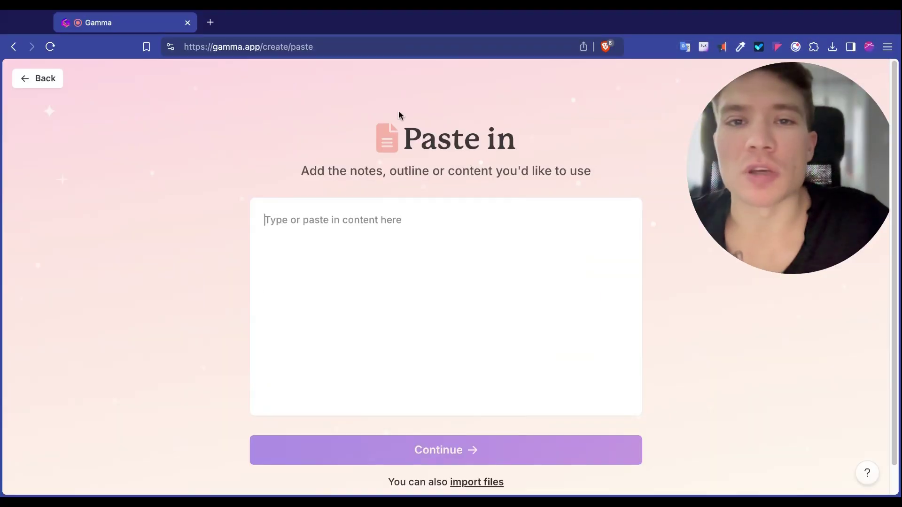
type("Góry i rzeki: Polska ma długą granicę z górami - Karpaty i Sudety. Najwyższy szczyt to Rysy (2499 m n.p.m.) w Tatrach. Najdłuższa rzeka w Polsce to Wisła, która ma 1047 km długości. Zwierzęta: W Polsce żyje wiele ciekawych gatunków zwierząt, takich jak żubr, łoś, dzik, ryś, czy wilk. W Białowieskim Parku Narodowym żyje największa w Europie populacja żubrów. Wyspy: Polska ma łącznie 23 wyspy, z czego największa to Wyspa Wolin, która ma powierzchnię 265 km²")
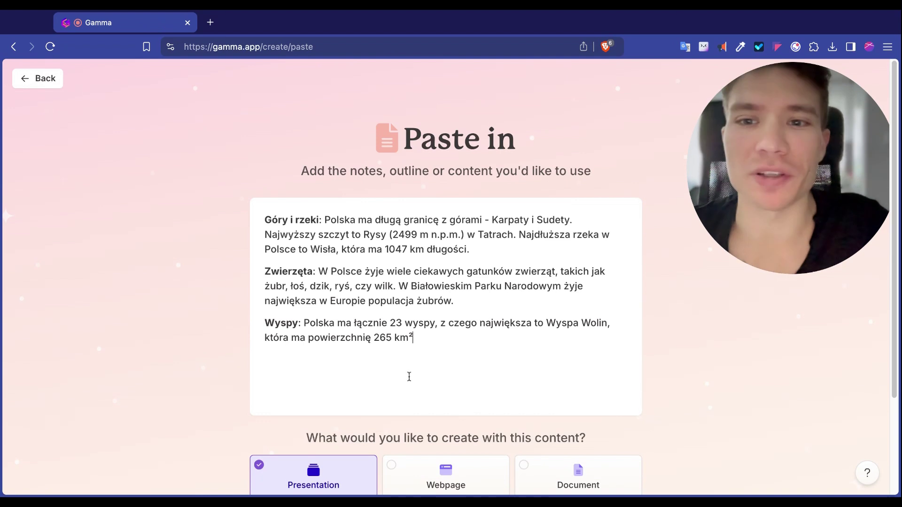
scroll(412, 271, "down", 5)
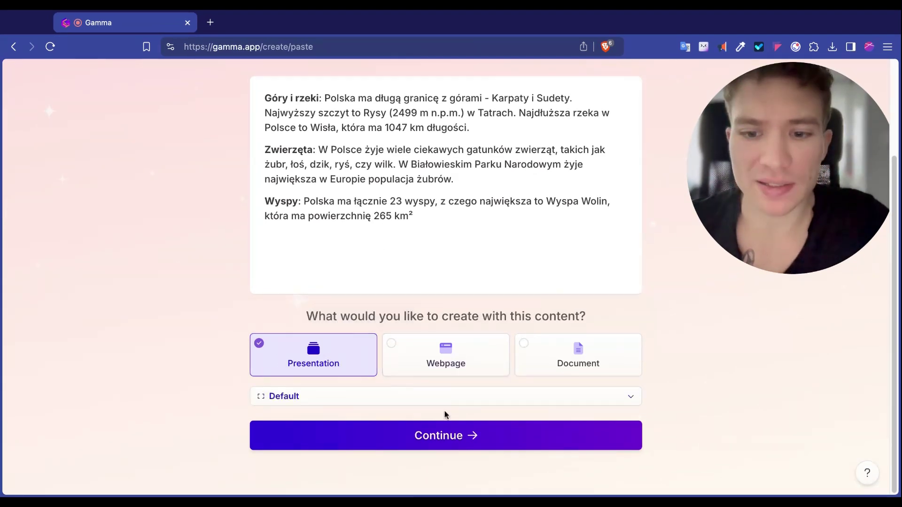
left_click(429, 440)
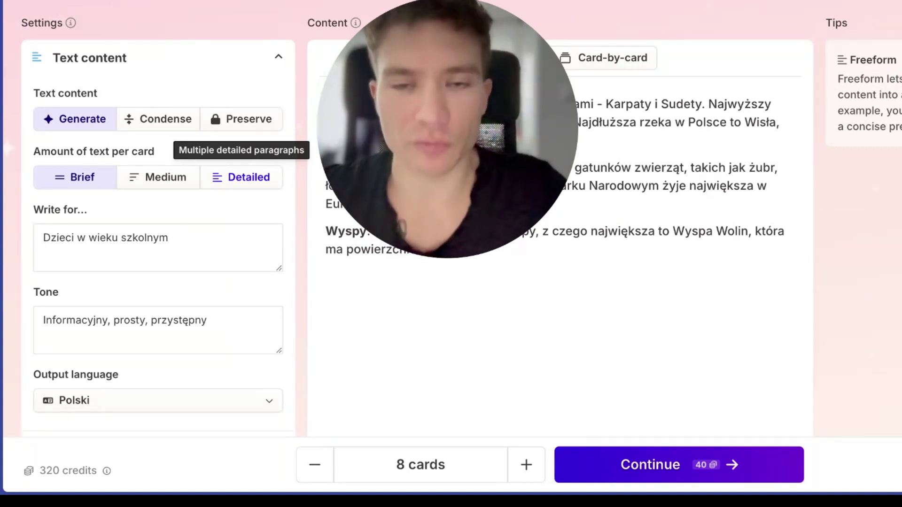
Set the amount of text per card to Detailed and add ", ciekawy" to the end of the tone description
left_click(241, 177)
left_click(192, 240)
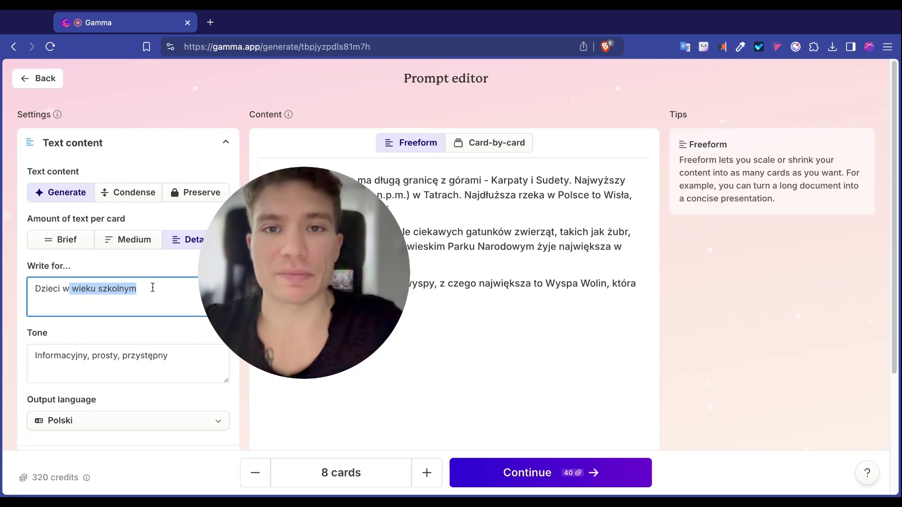
key("Tab")
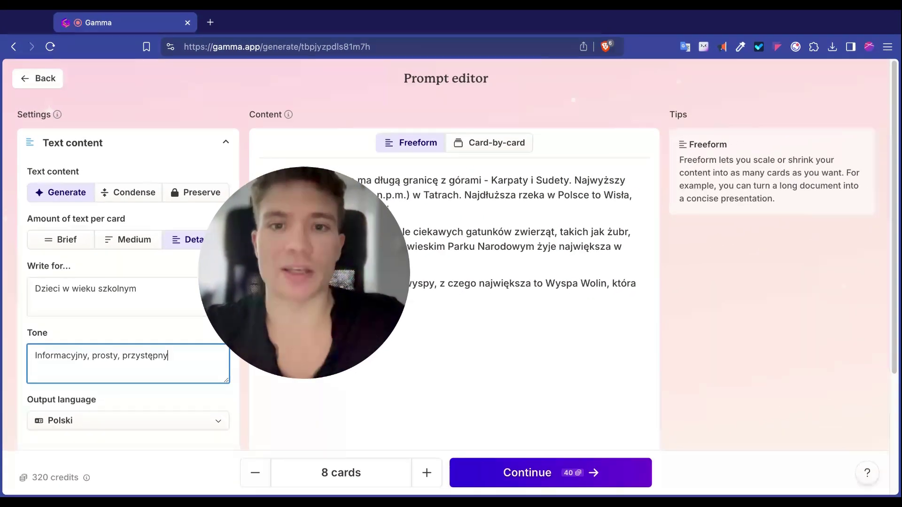
type(", ")
type("ciekawy")
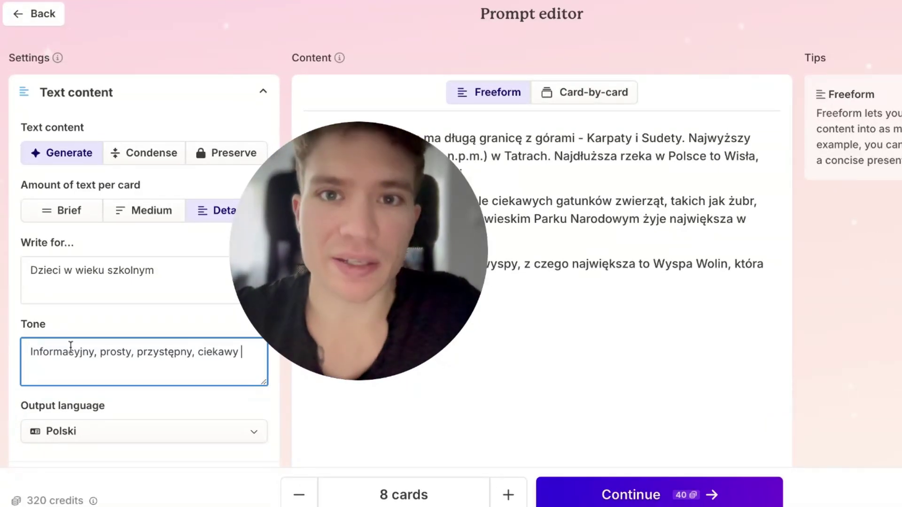
Set the image source to Web images with the "Free to use commercially" license
scroll(141, 358, "down", 2)
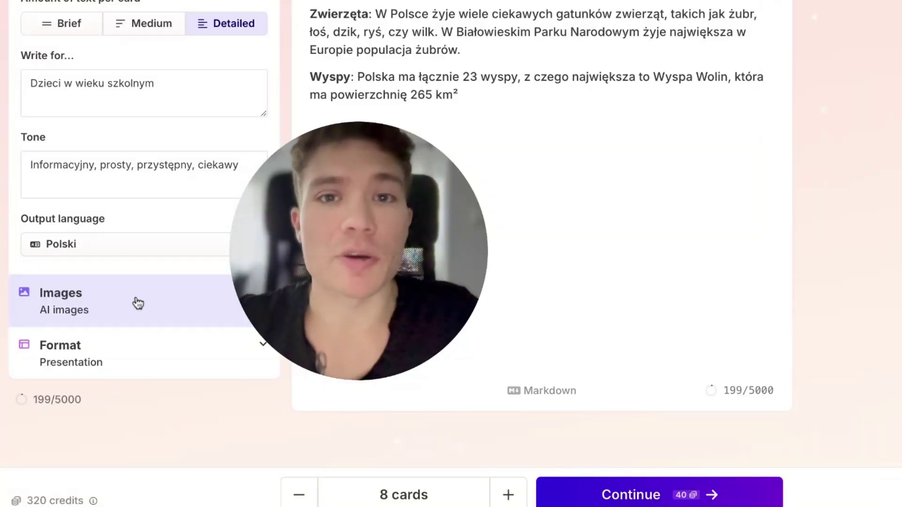
left_click(118, 397)
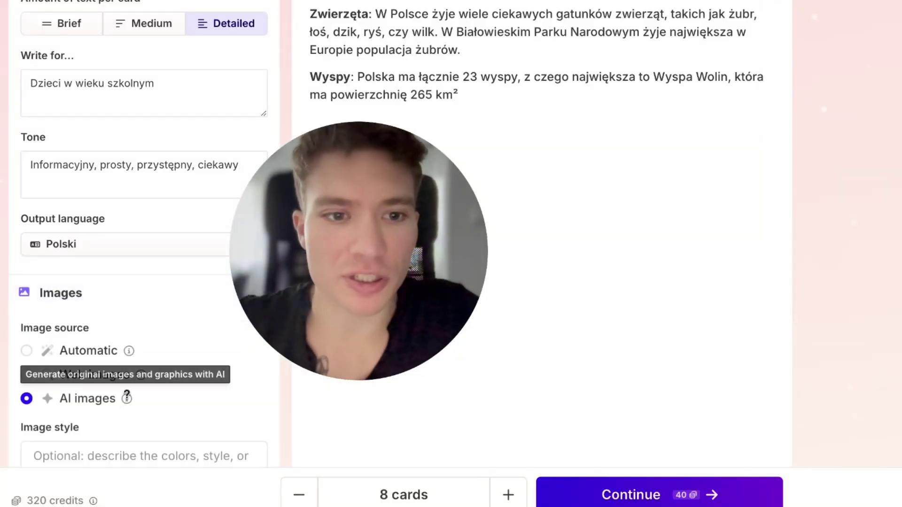
left_click(89, 361)
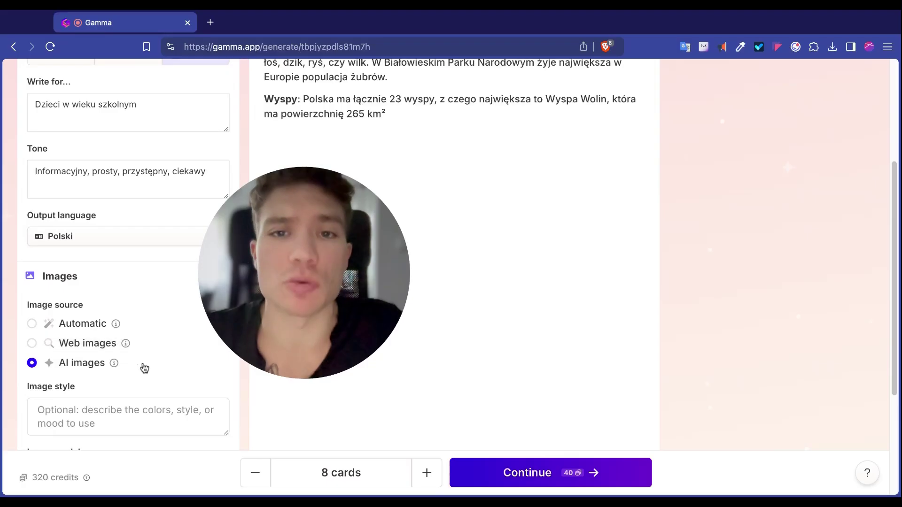
scroll(143, 367, "down", 2)
scroll(143, 366, "down", 1)
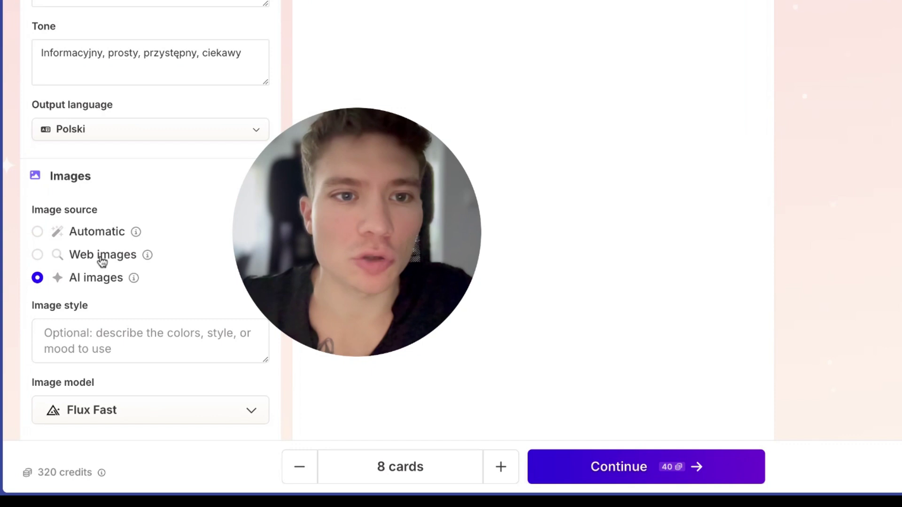
left_click(101, 257)
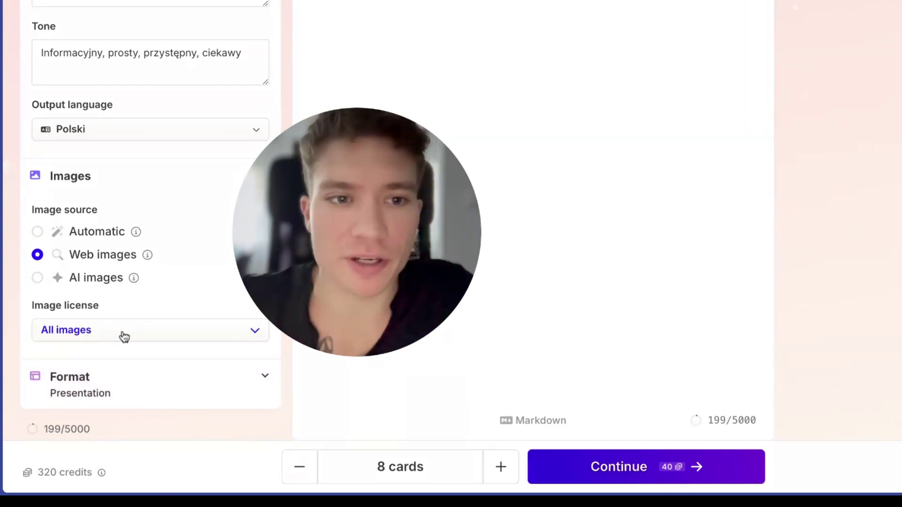
left_click(123, 336)
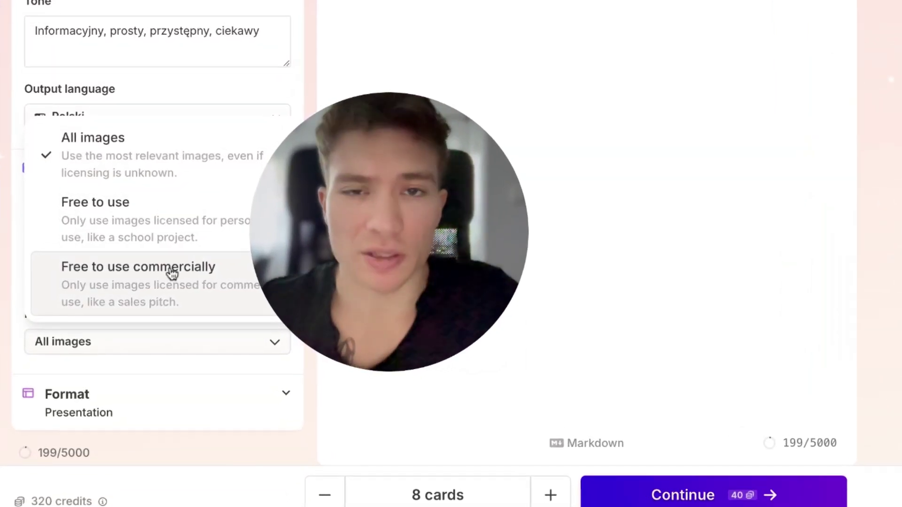
left_click(139, 277)
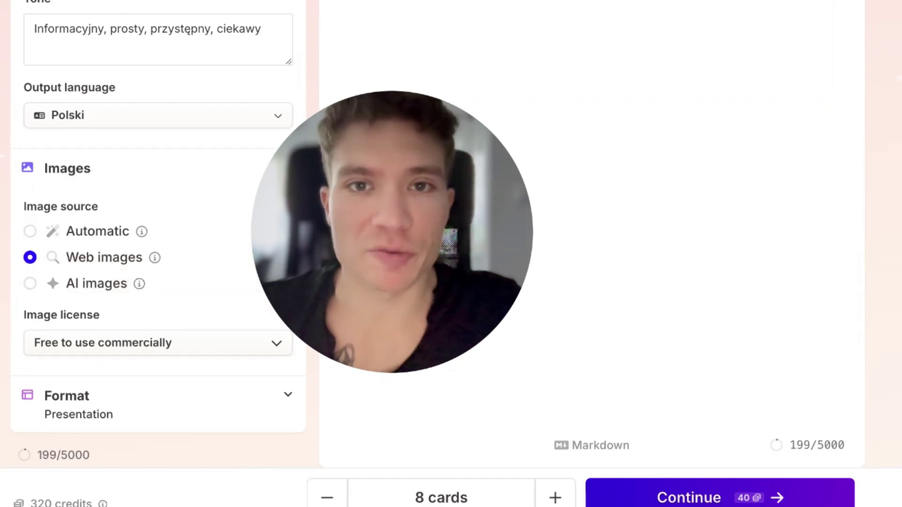
Change the image source to Automatic and continue with 8 cards to the theme selection
left_click(30, 284)
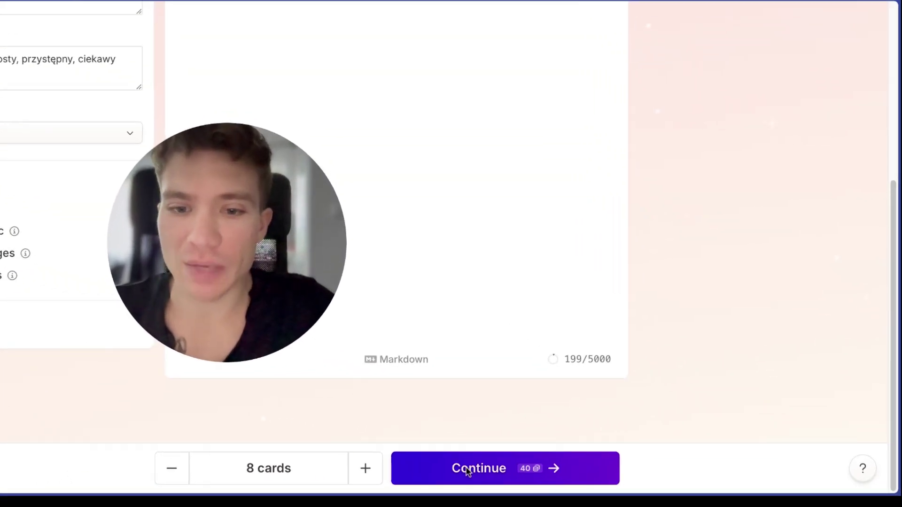
left_click(440, 463)
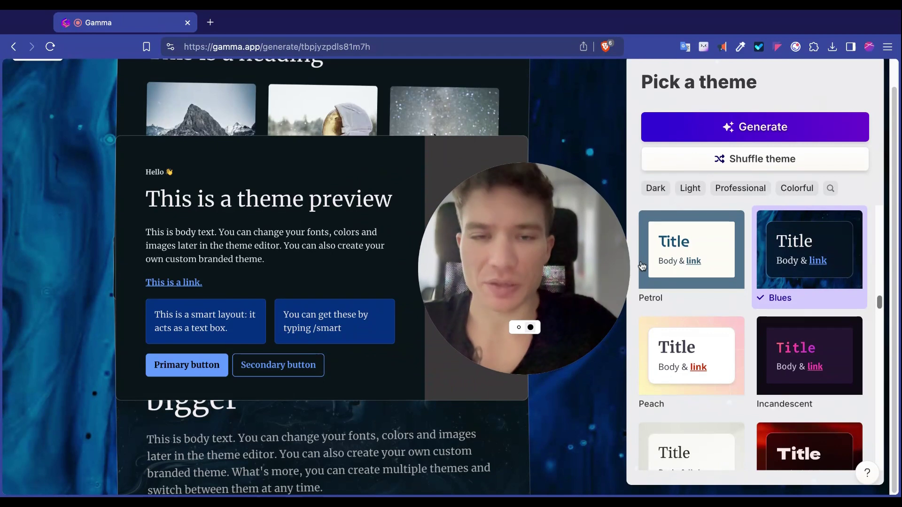
Select the Flamingo theme for the presentation
scroll(785, 311, "down", 5)
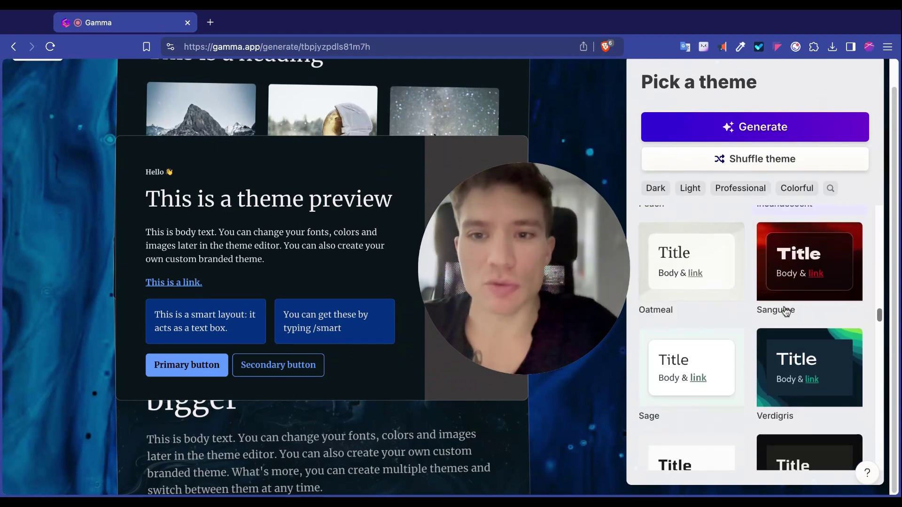
scroll(785, 311, "down", 9)
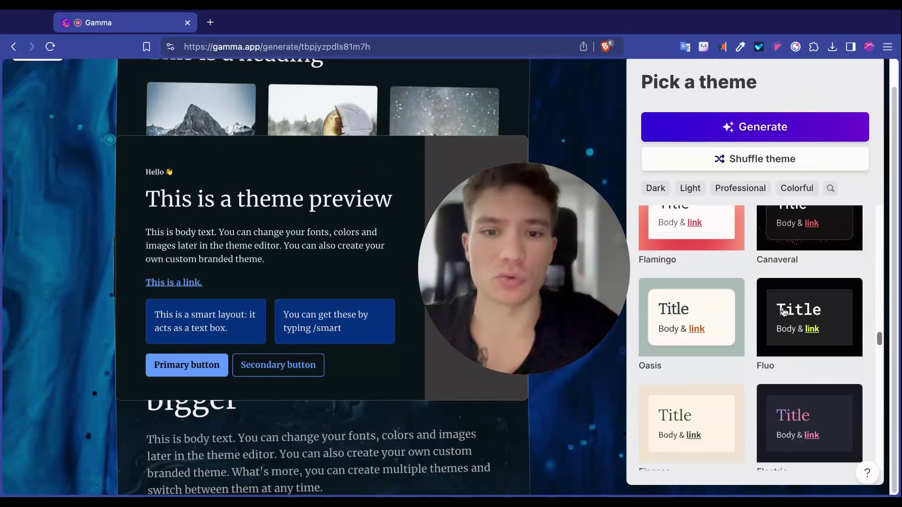
scroll(774, 302, "up", 3)
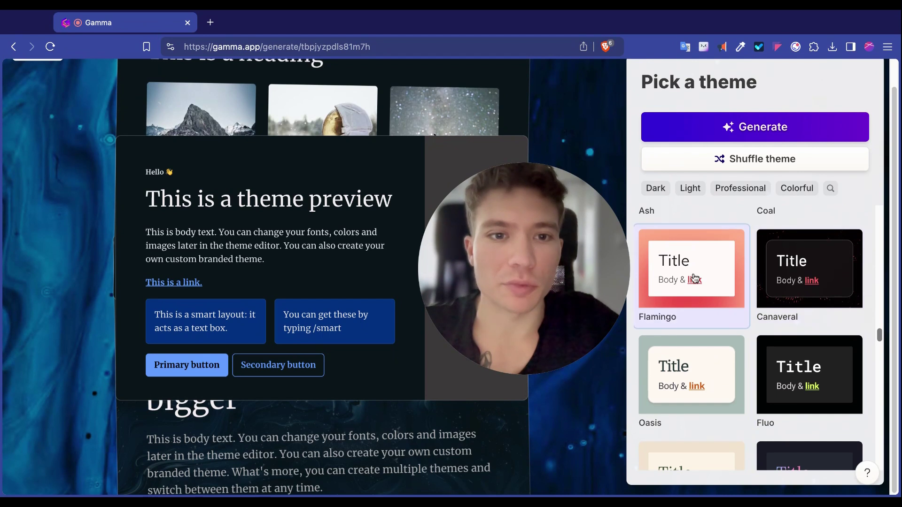
left_click(694, 278)
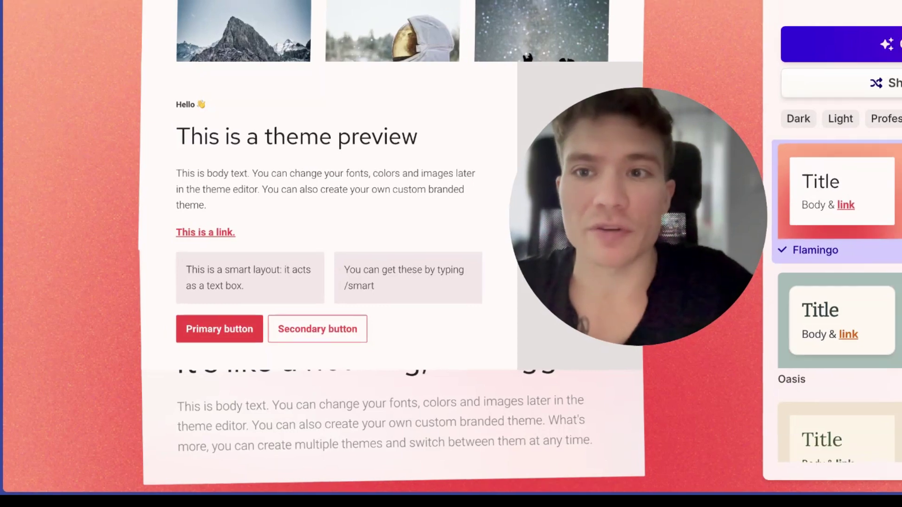
Filter the themes to Dark and Colorful only and select the Incandescent theme
scroll(813, 305, "down", 5)
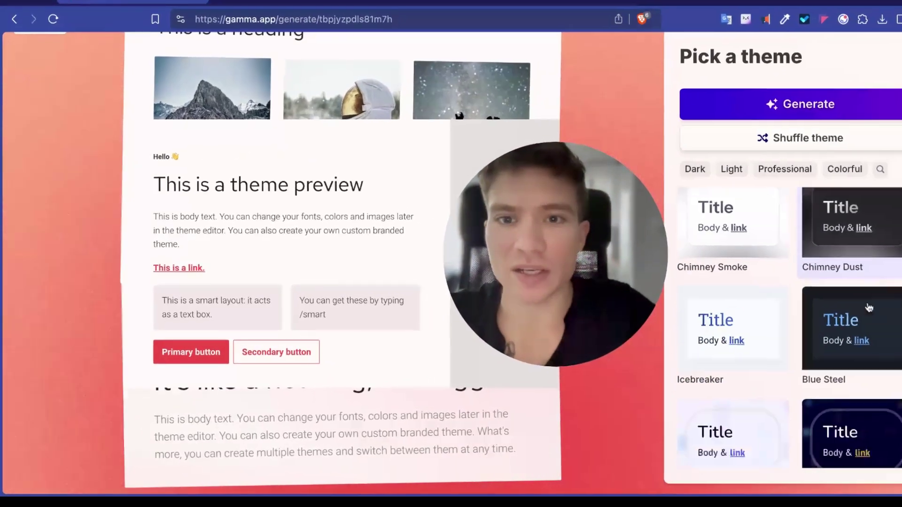
left_click(746, 144)
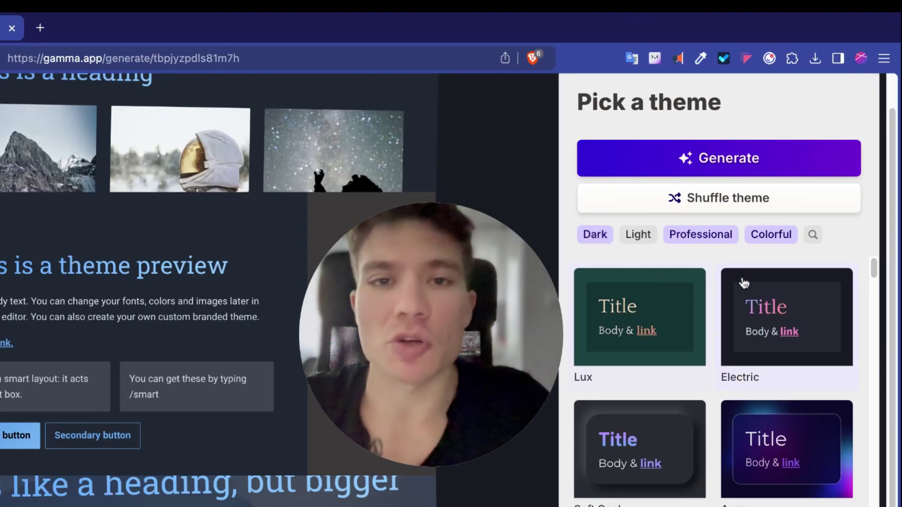
left_click(709, 237)
scroll(746, 418, "down", 5)
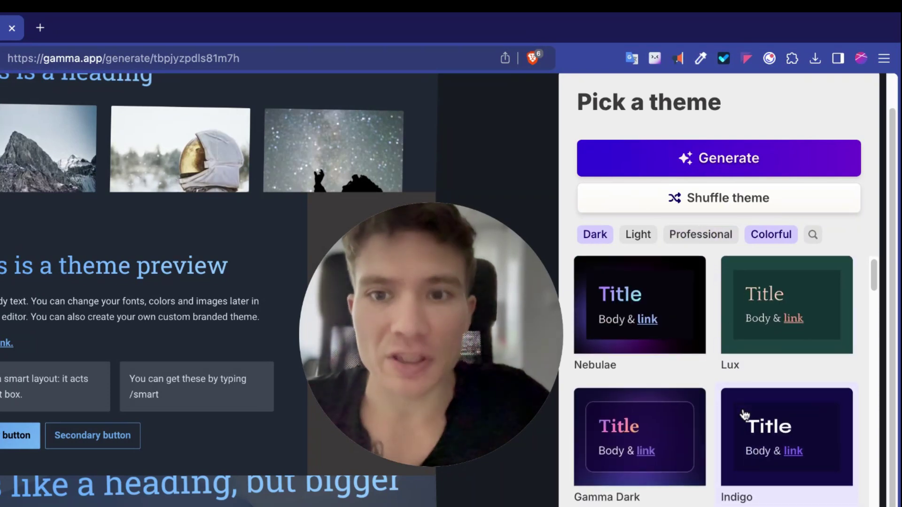
scroll(763, 366, "down", 1)
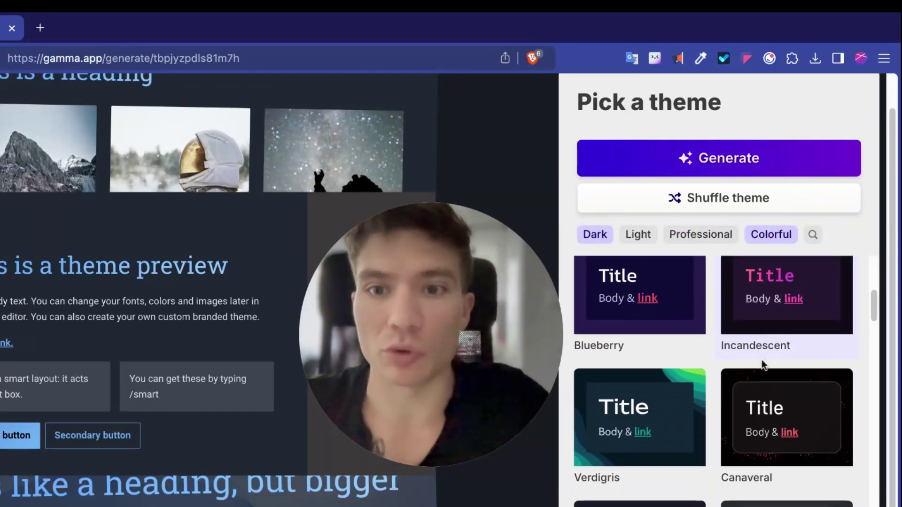
left_click(765, 310)
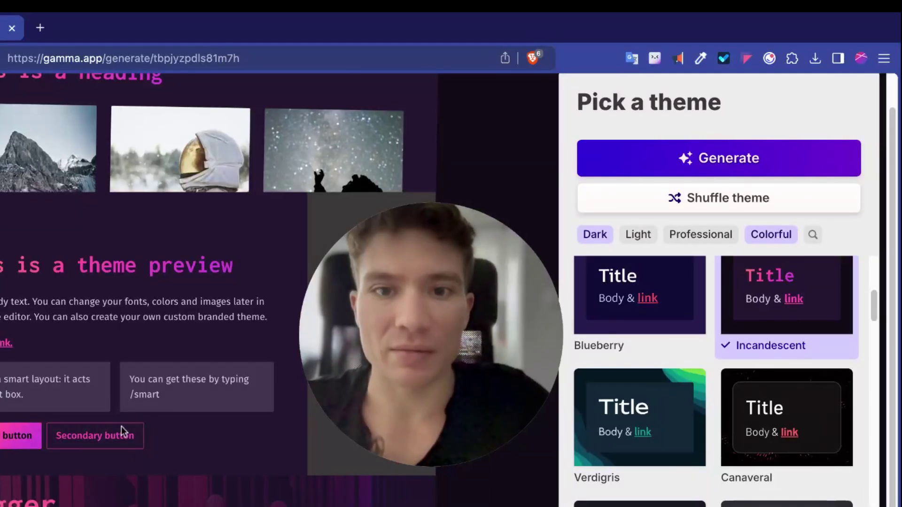
Pick a light cream theme with dark green serif headings, leave the theme search, and generate the presentation
scroll(733, 451, "down", 10)
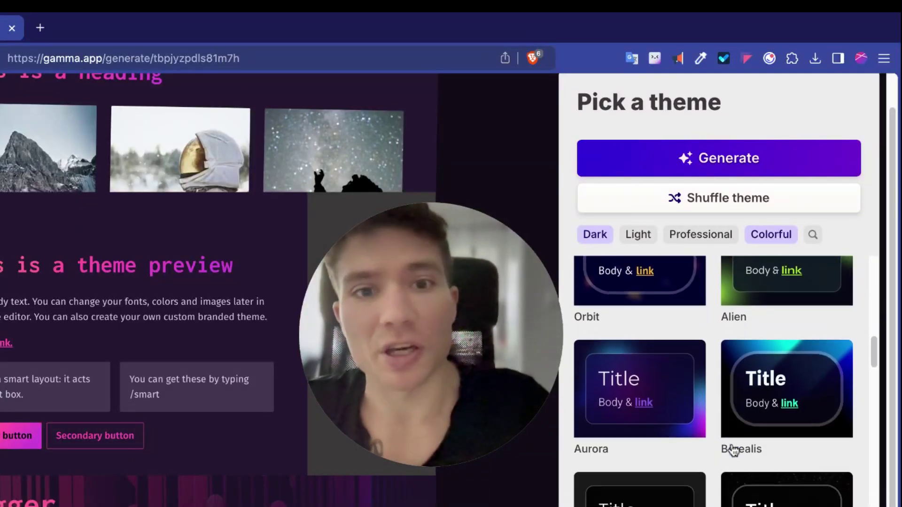
scroll(733, 450, "down", 15)
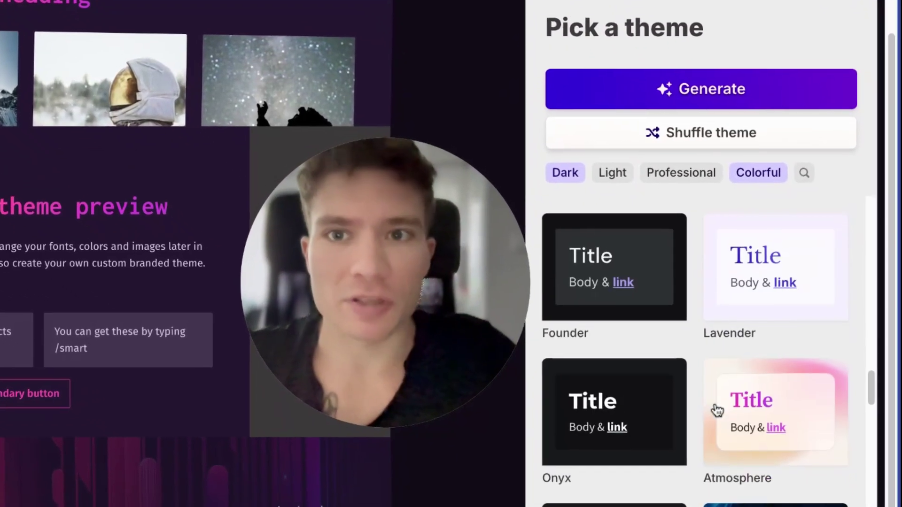
scroll(717, 410, "down", 20)
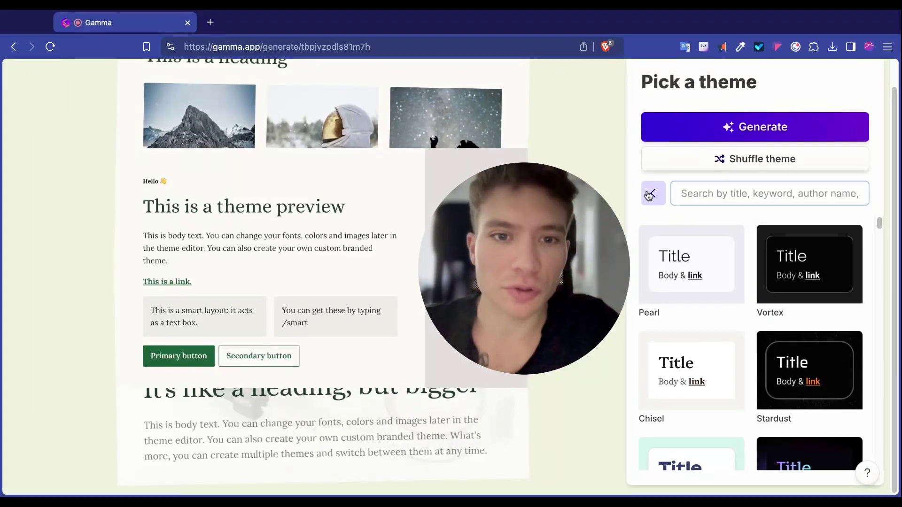
left_click(649, 195)
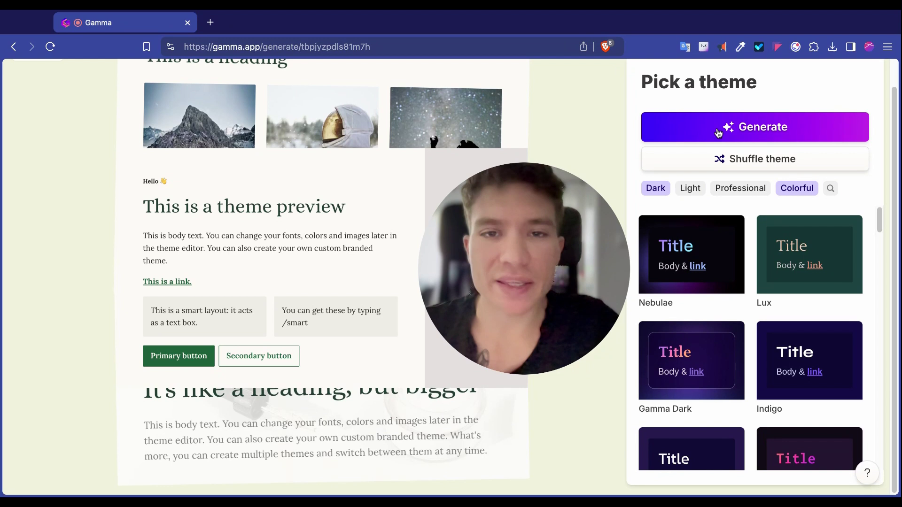
left_click(717, 133)
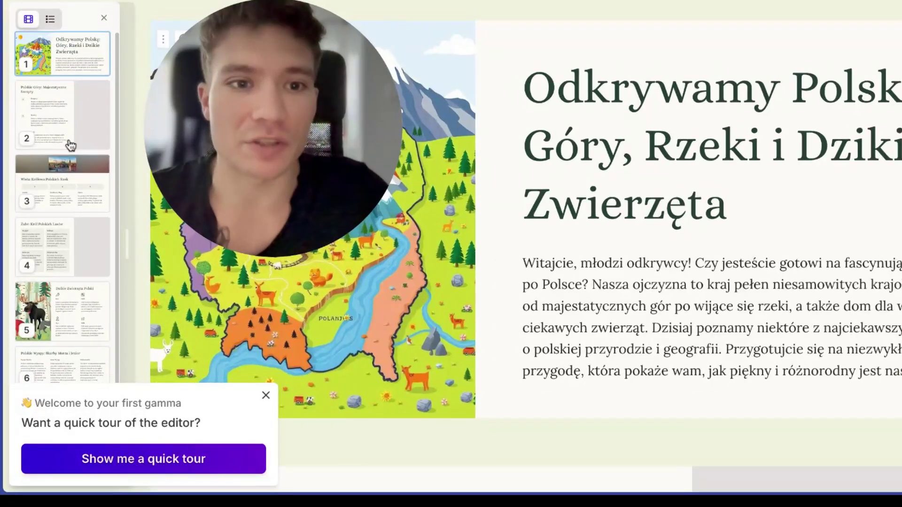
Look through the generated cards, from the title card to the Polish nature card, checking their text, layouts and images
scroll(69, 146, "down", 1)
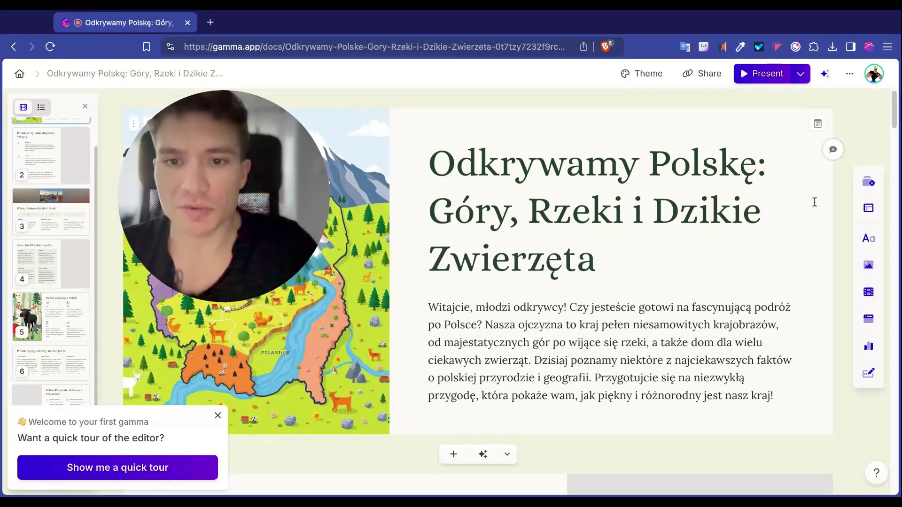
scroll(814, 202, "down", 3)
scroll(705, 211, "up", 3)
scroll(578, 228, "down", 1)
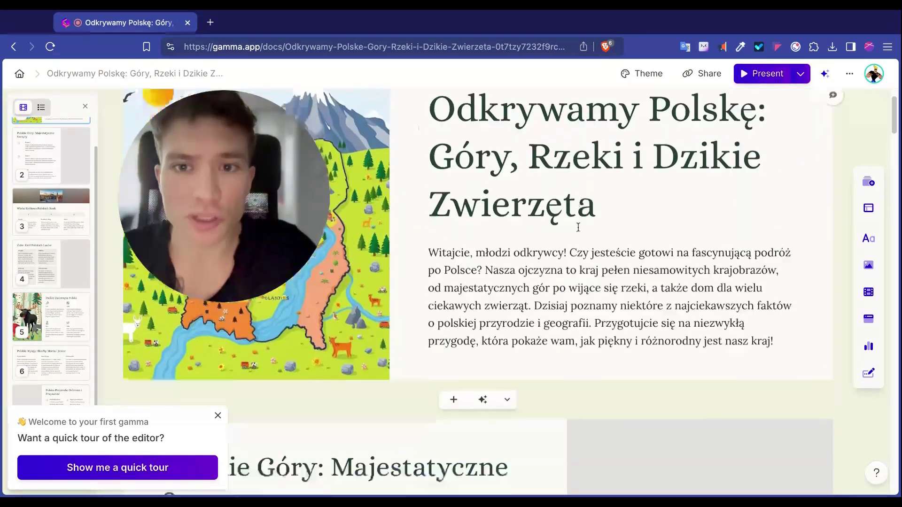
scroll(578, 231, "down", 15)
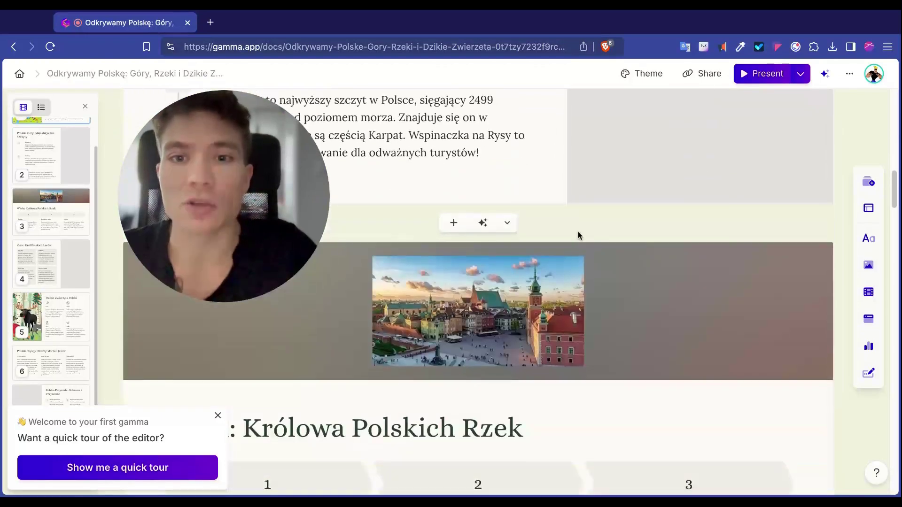
scroll(577, 235, "down", 12)
left_click_drag(192, 207, 804, 187)
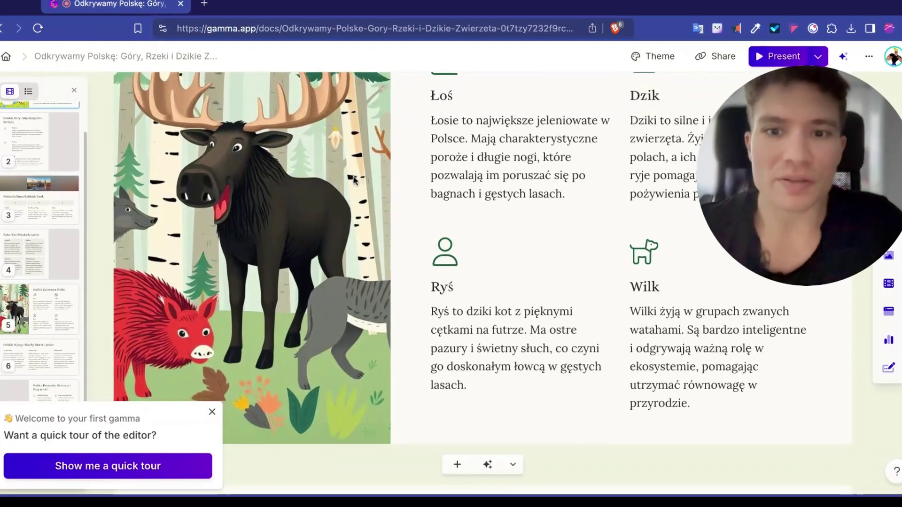
scroll(329, 198, "down", 6)
scroll(353, 144, "down", 10)
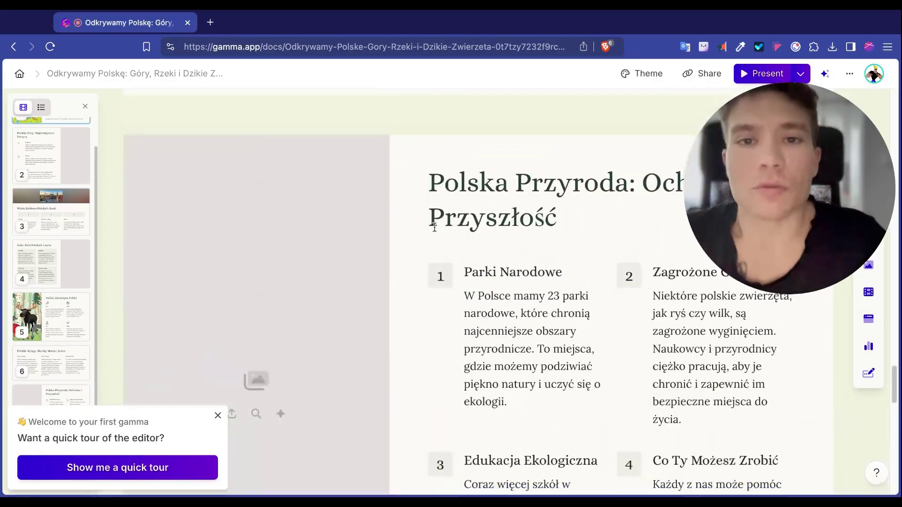
Switch the title card to the Right layout so its accent image sits beside the text on the right
scroll(433, 229, "down", 10)
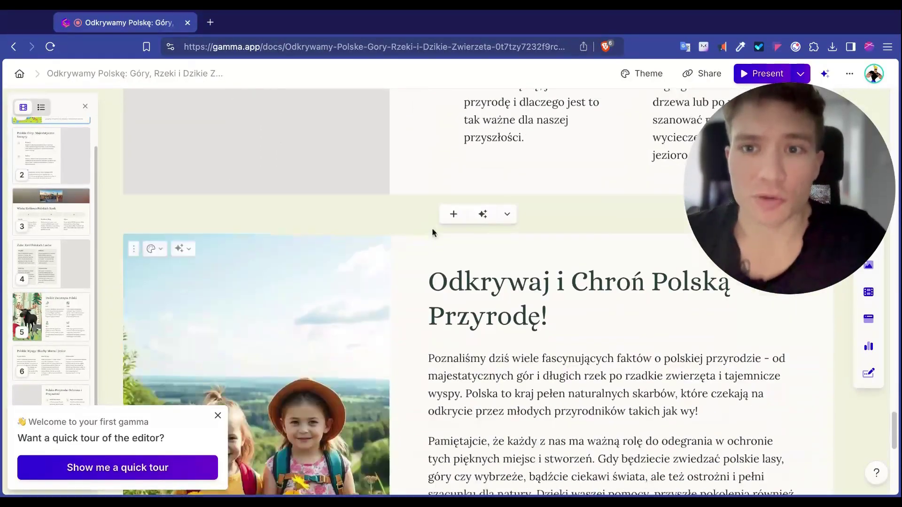
scroll(430, 231, "down", 1)
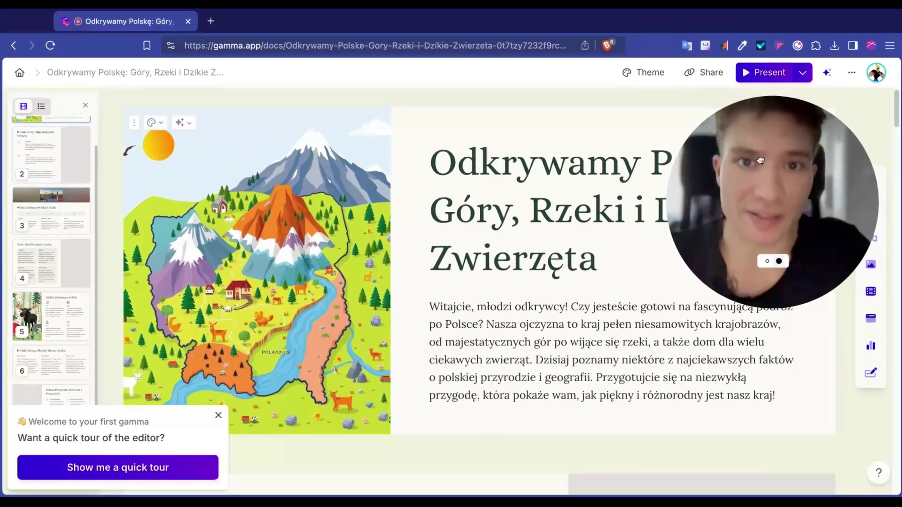
left_click_drag(812, 136, 618, 134)
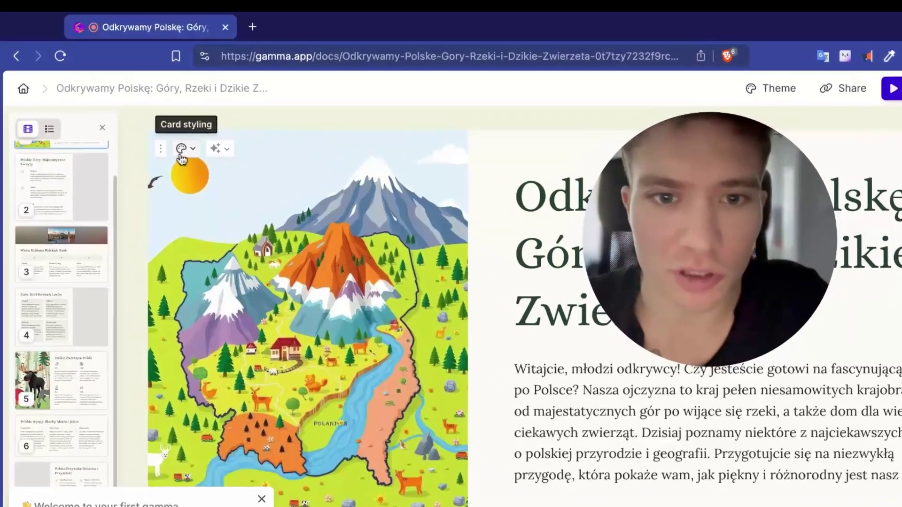
left_click(150, 126)
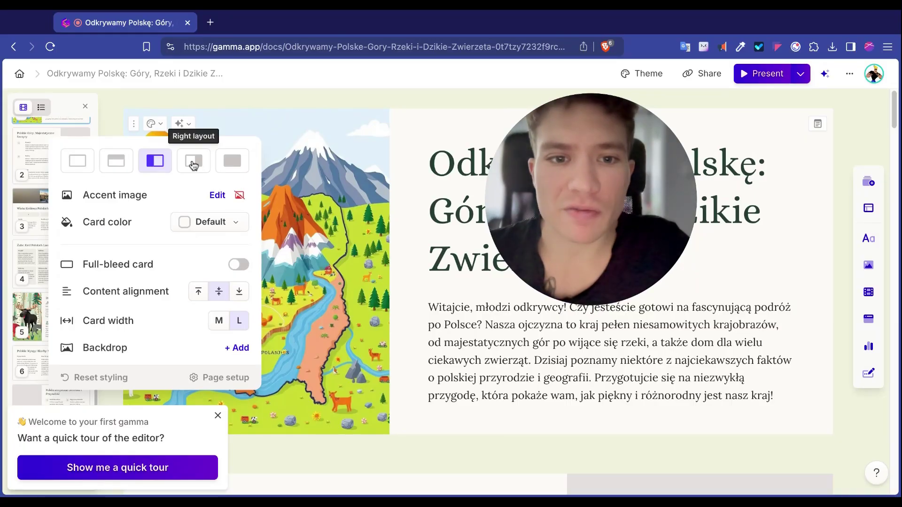
left_click(193, 163)
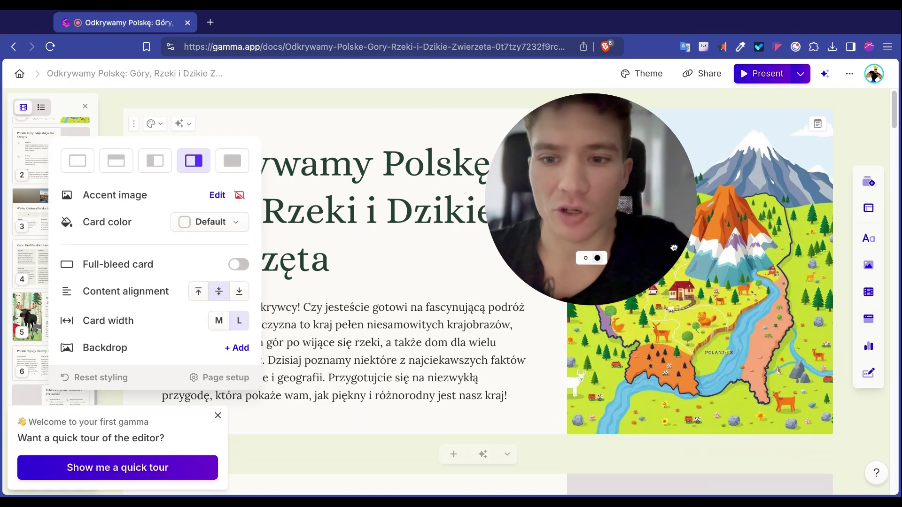
Fill the empty accent image on the Polish mountains card with the fantasy landscape of a green tree and planets from web image search
scroll(321, 250, "down", 8)
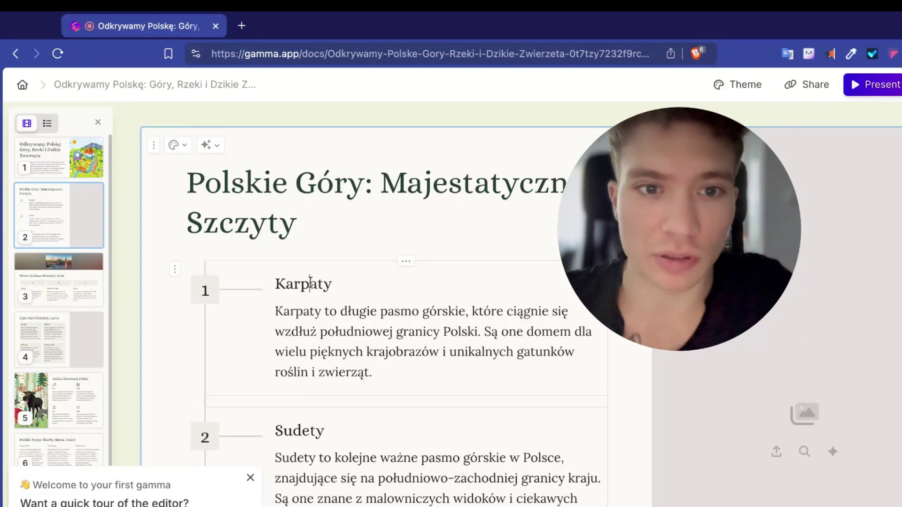
double_click(310, 283)
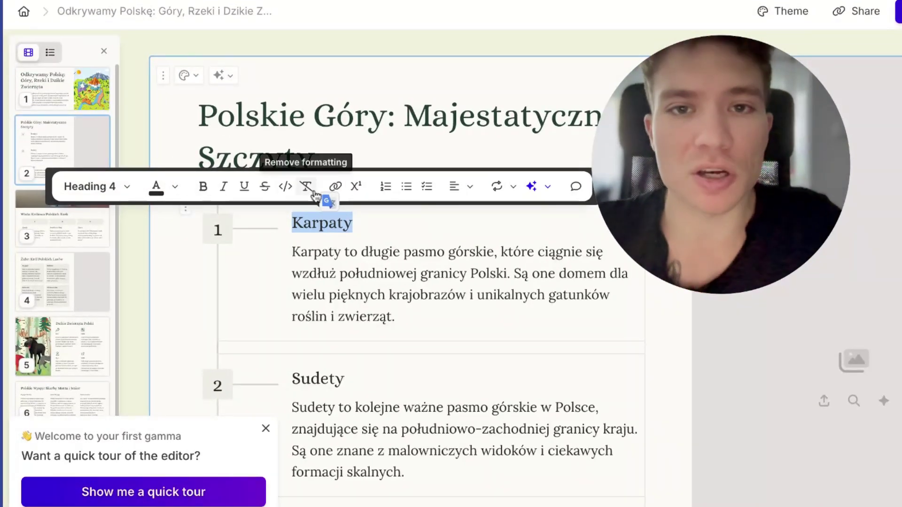
left_click_drag(791, 198, 663, 230)
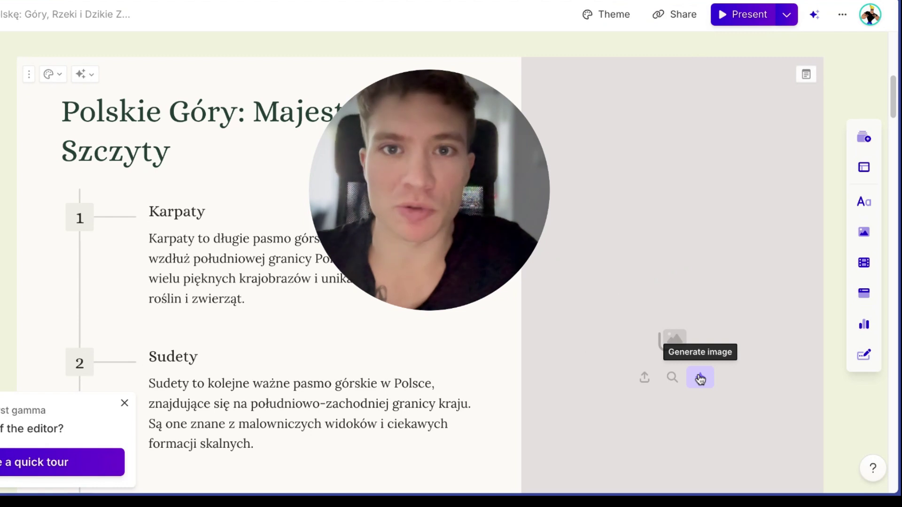
left_click(673, 377)
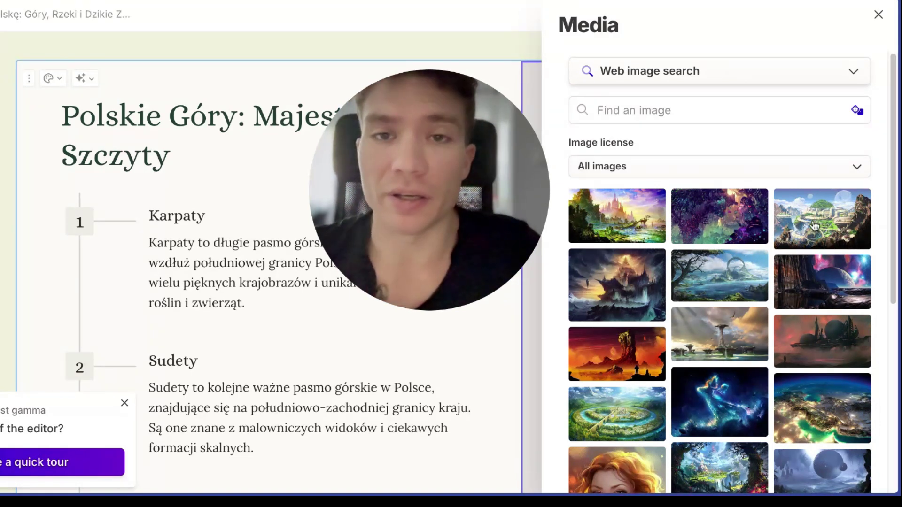
left_click(815, 227)
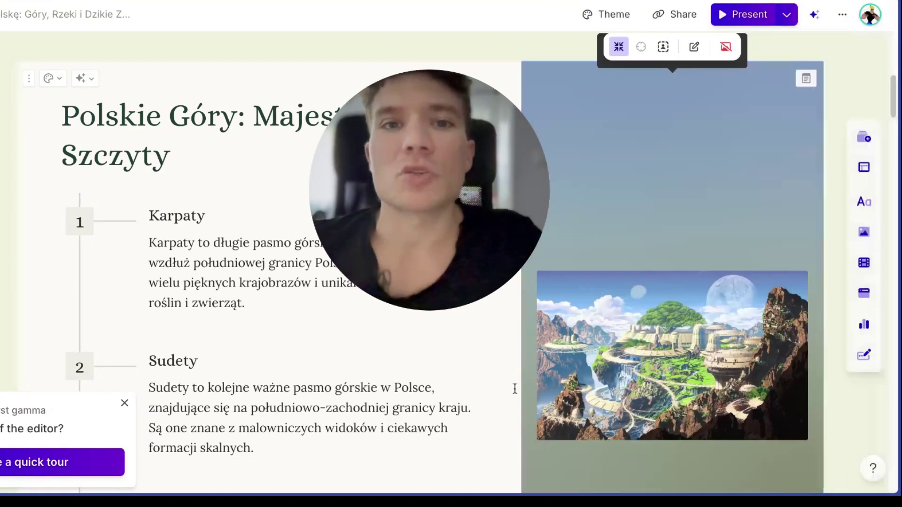
Look through the remaining cards, from the mountains card to the Polish nature protection card, checking their layouts and images
scroll(674, 324, "down", 6)
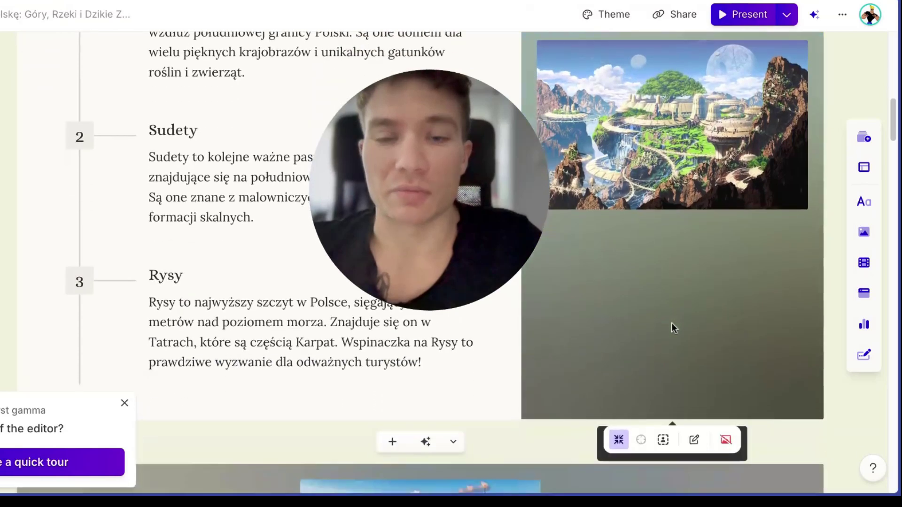
scroll(648, 334, "down", 10)
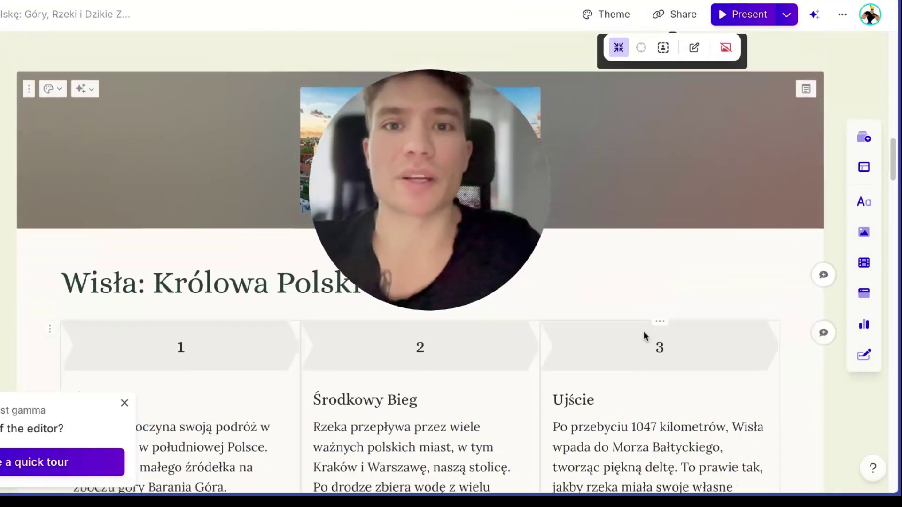
scroll(615, 344, "down", 10)
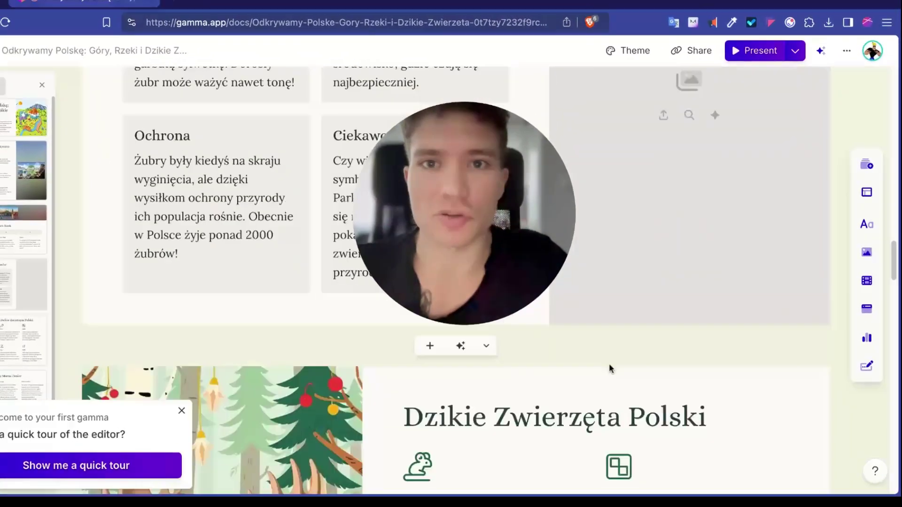
scroll(610, 365, "down", 15)
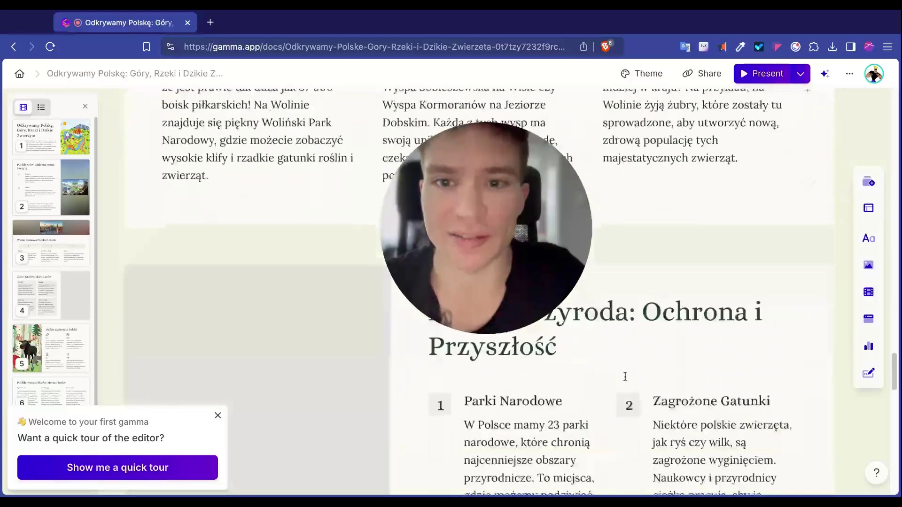
left_click_drag(496, 216, 769, 239)
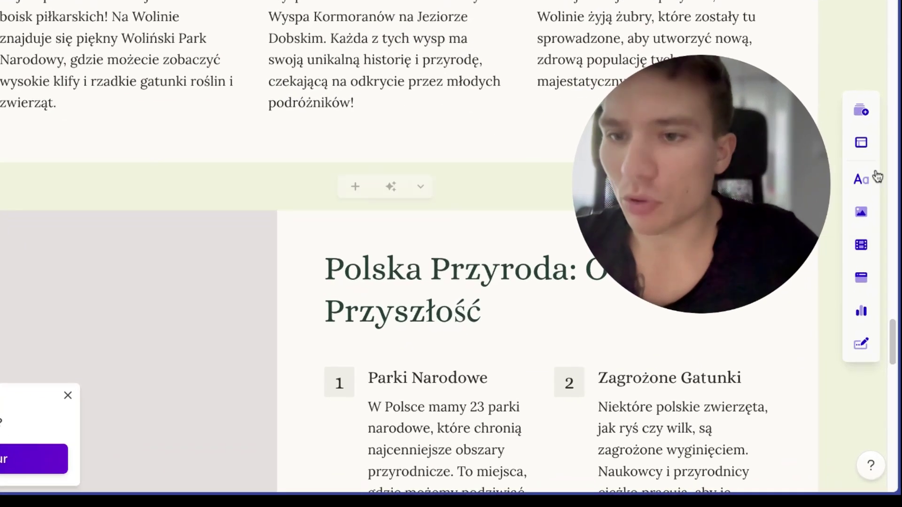
mouse_move(790, 212)
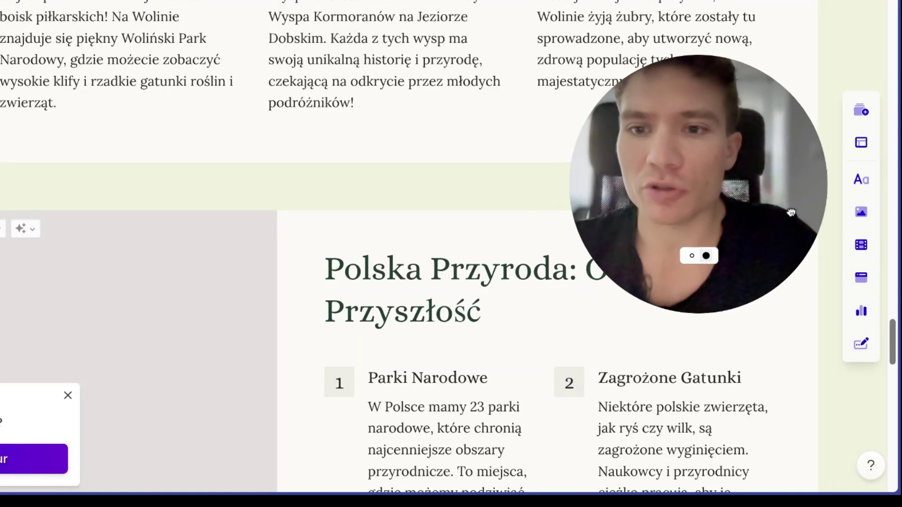
left_click_drag(791, 212, 713, 214)
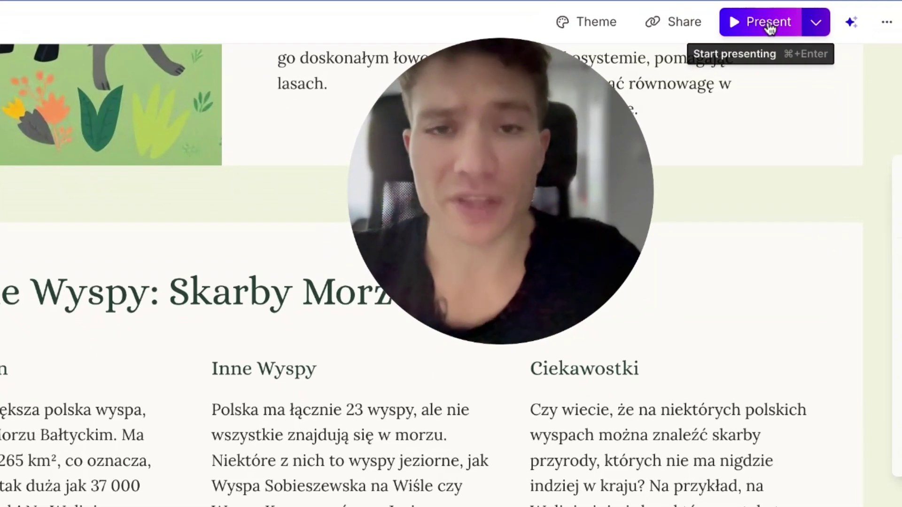
Present the deck from the Polish islands card and advance through to the closing card
left_click(769, 26)
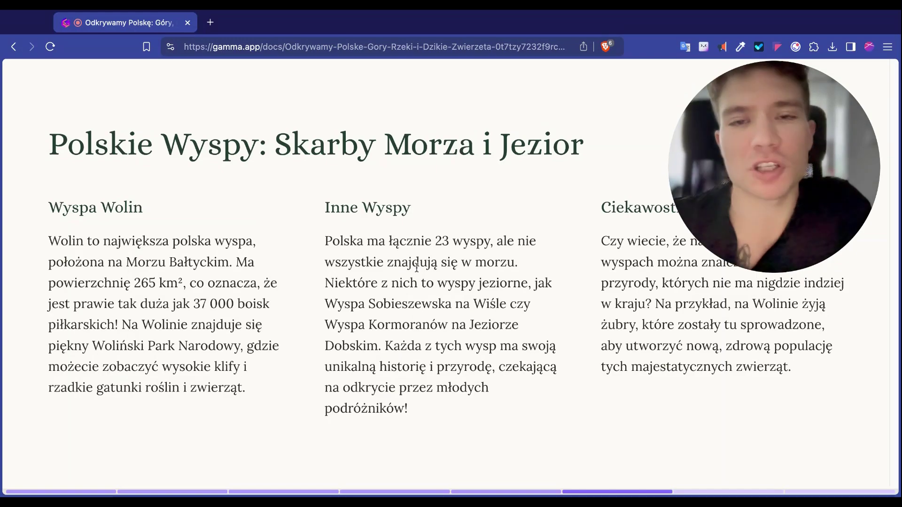
key("Right")
key("Right")
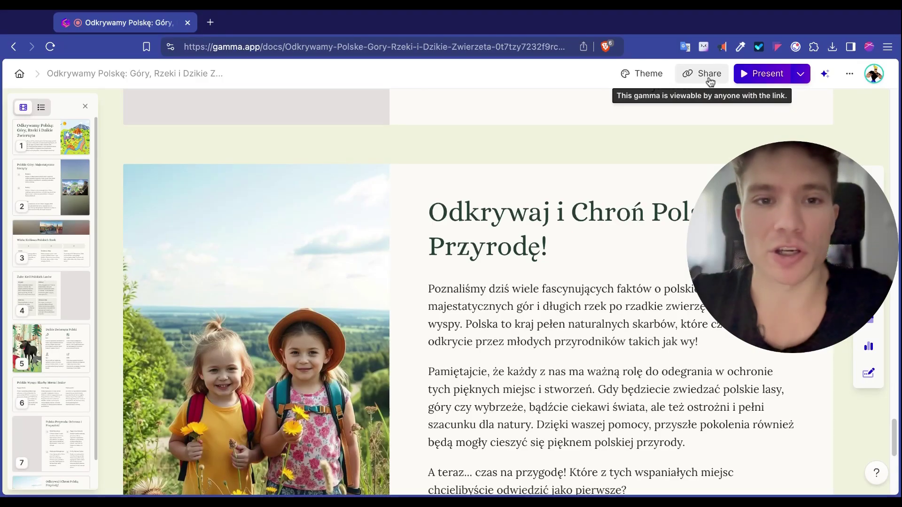
Export the presentation to PDF
left_click(709, 75)
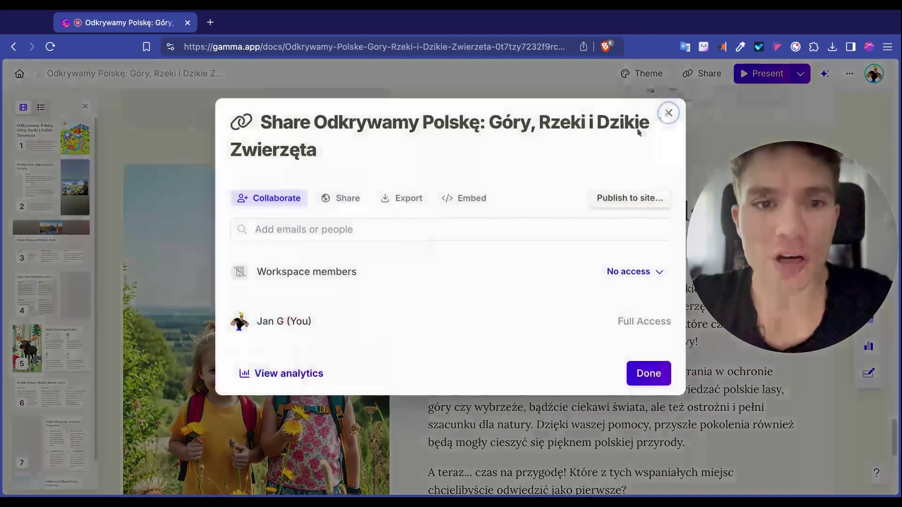
left_click(409, 205)
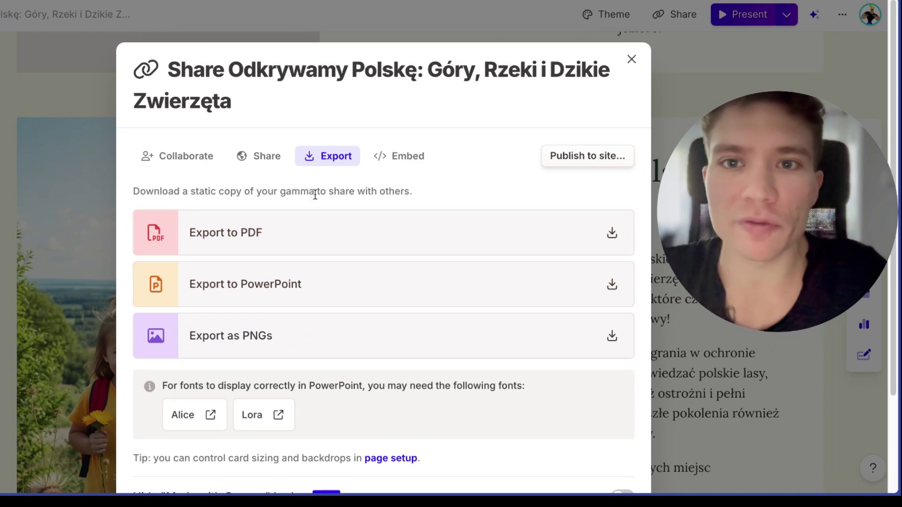
left_click(308, 242)
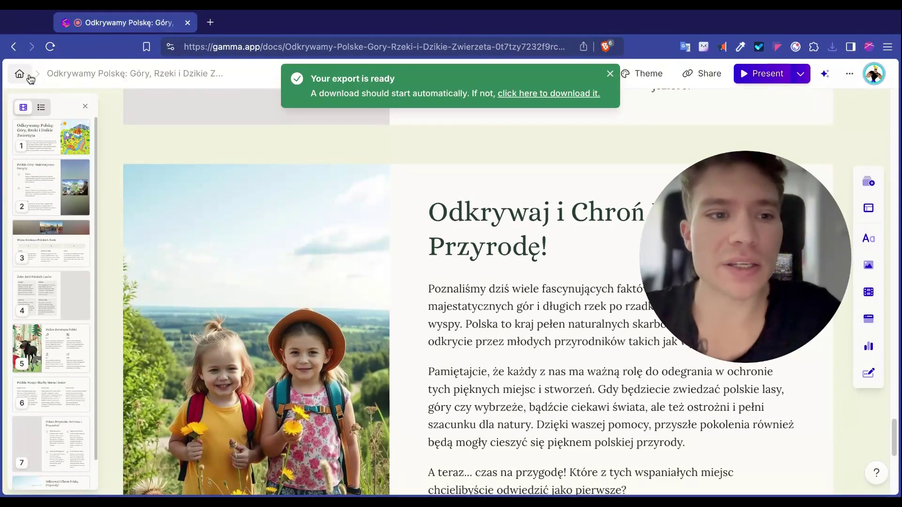
Return to the overview of all gammas and start creating a new one with AI
left_click(30, 74)
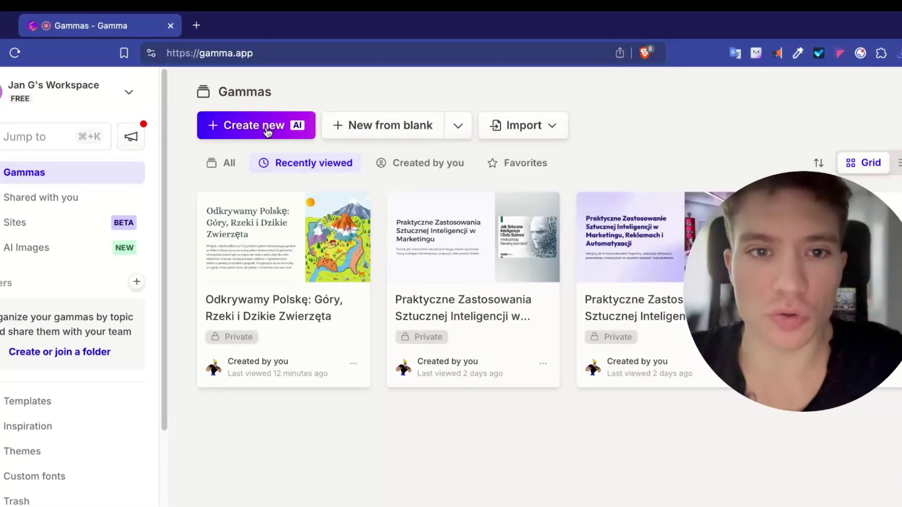
left_click(267, 131)
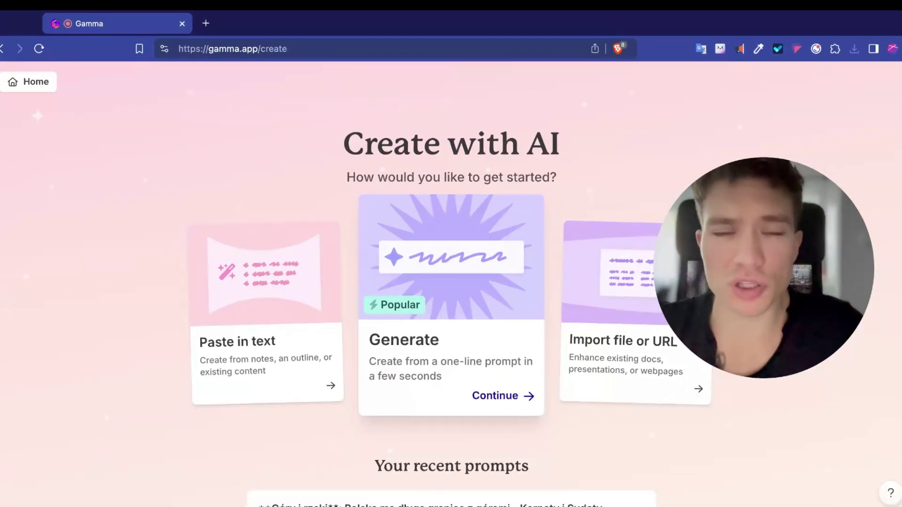
left_click(360, 254)
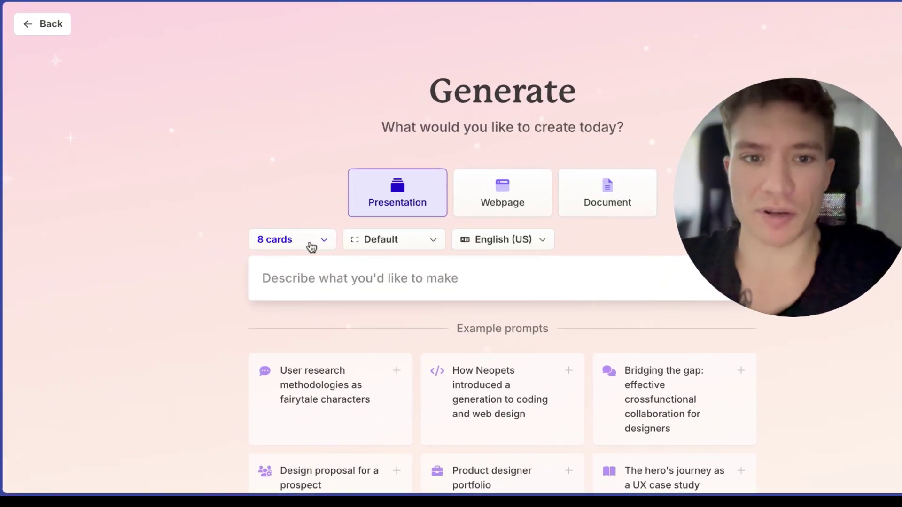
left_click(305, 247)
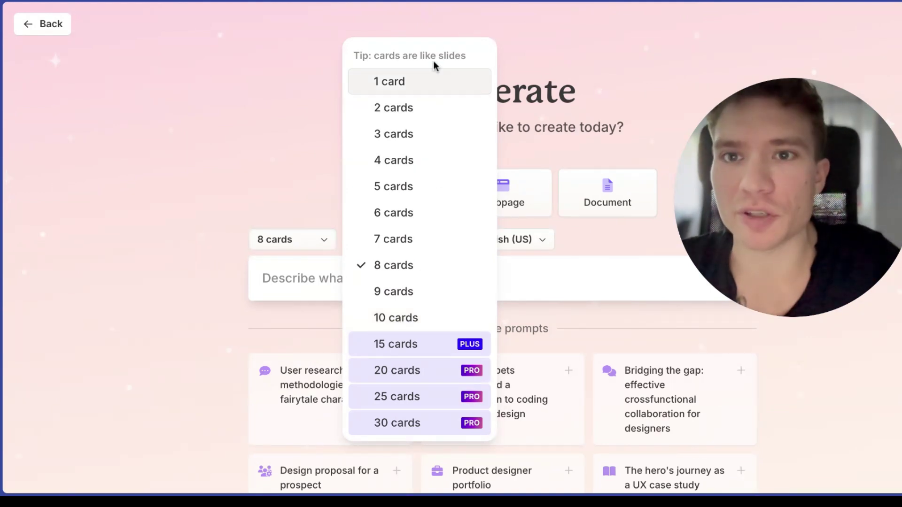
left_click(407, 137)
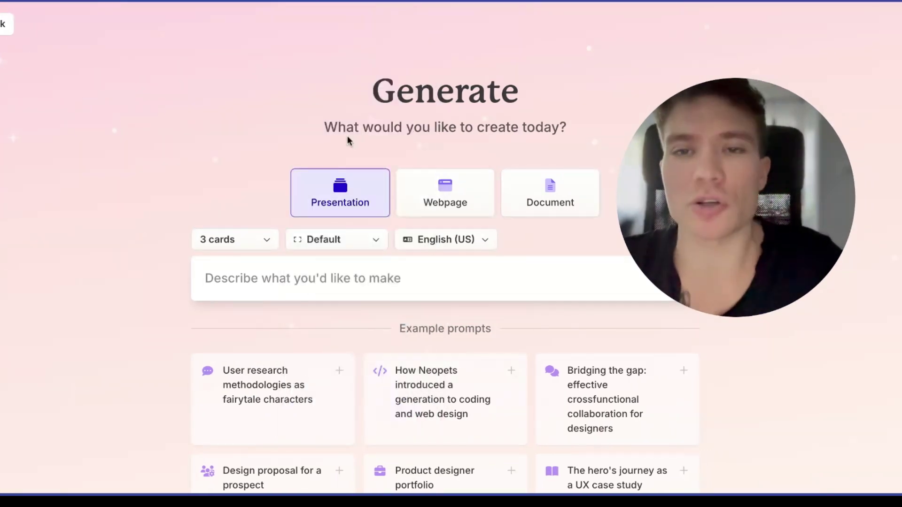
left_click(477, 244)
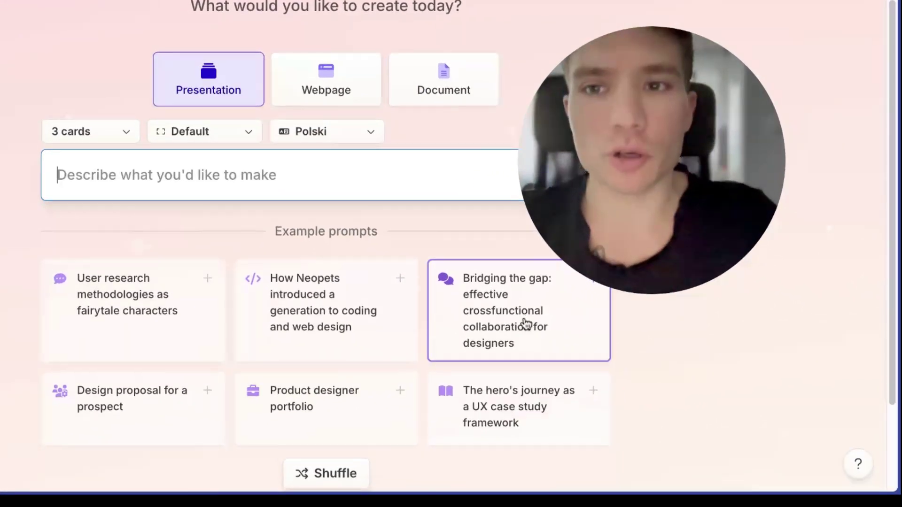
scroll(517, 319, "down", 2)
scroll(511, 316, "down", 1)
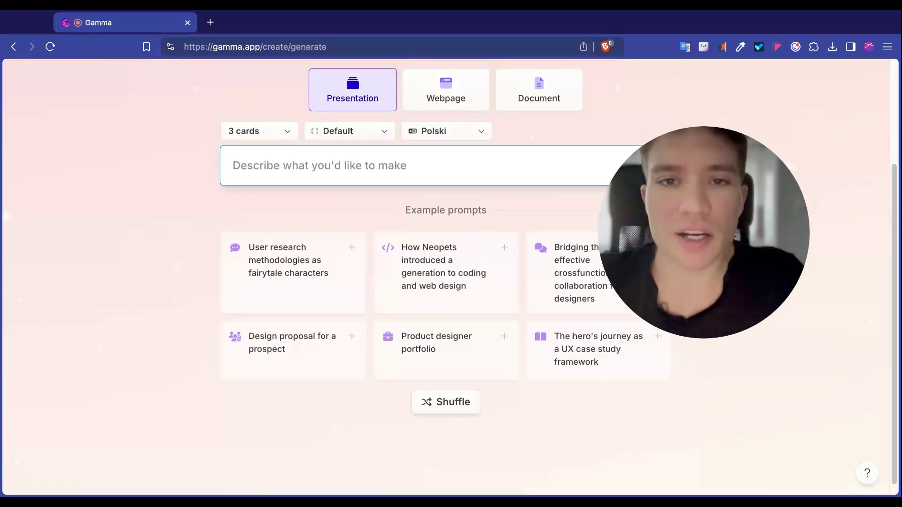
scroll(446, 282, "up", 3)
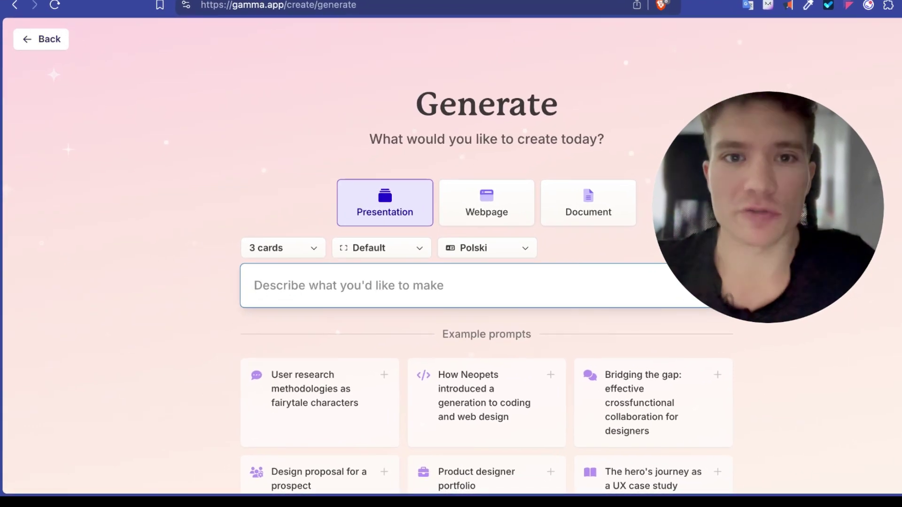
left_click(46, 44)
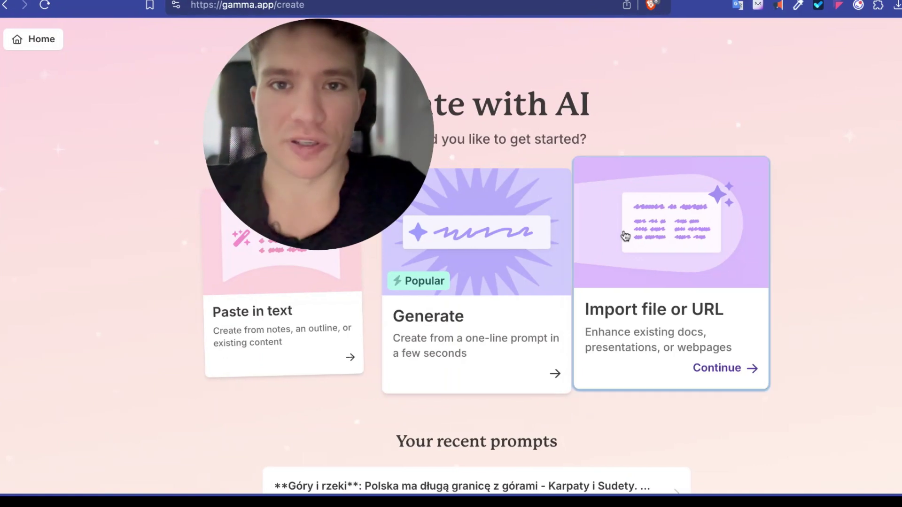
Import the text of the projektowanie-stron-internetowych web page from its URL as the source for the new gamma
left_click(638, 236)
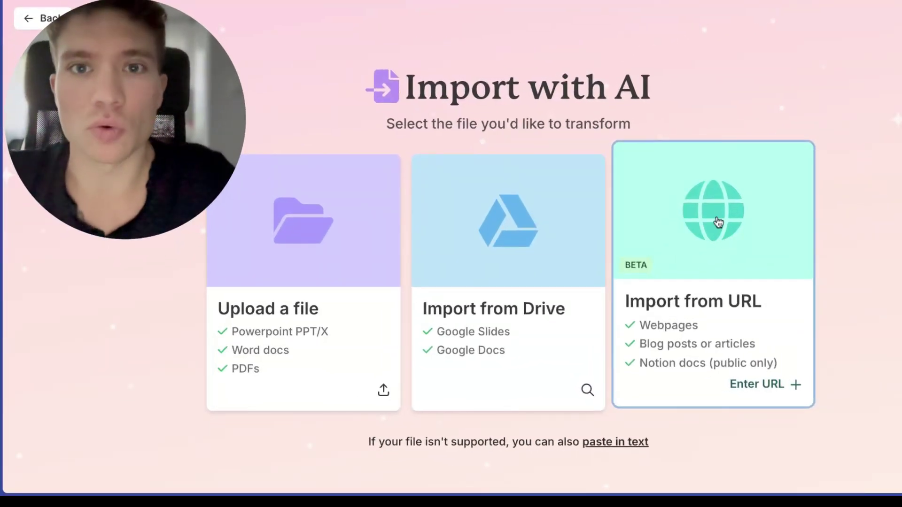
left_click(718, 222)
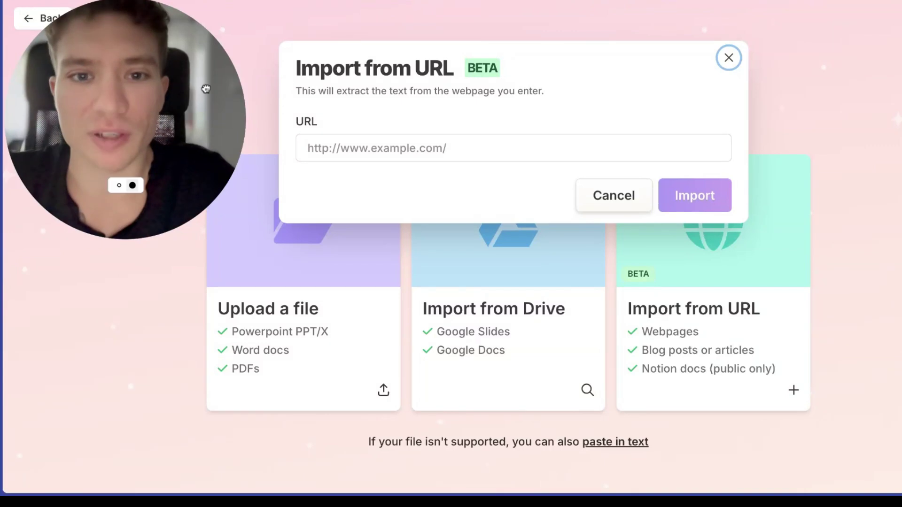
left_click(403, 142)
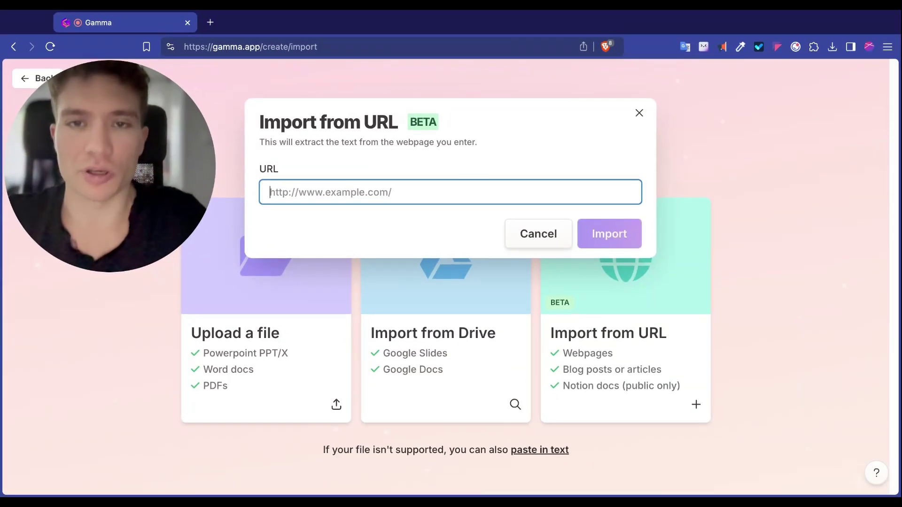
type("https://jangulczynski.pl/projektowanie-stron-internetowych/")
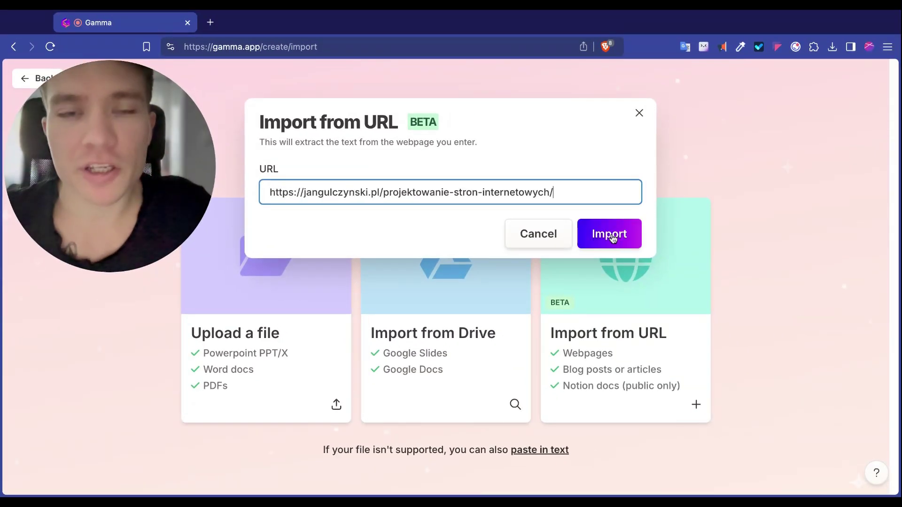
left_click(611, 238)
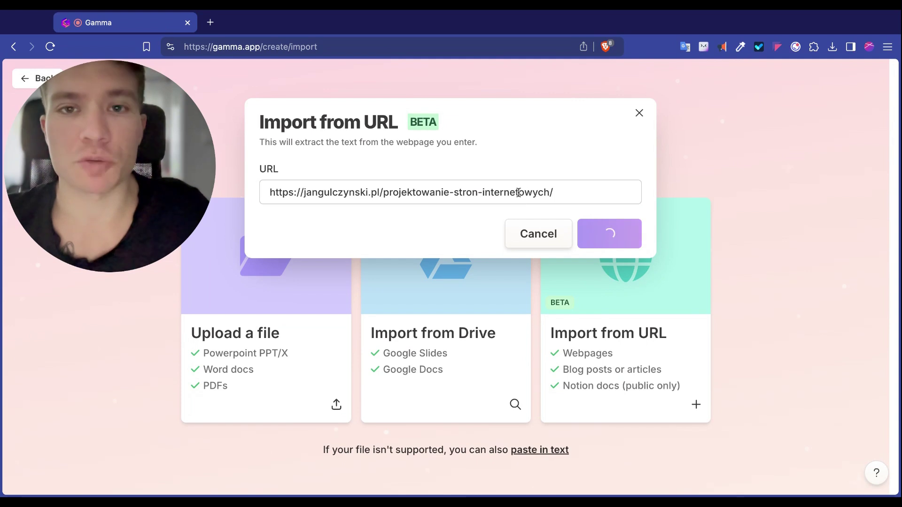